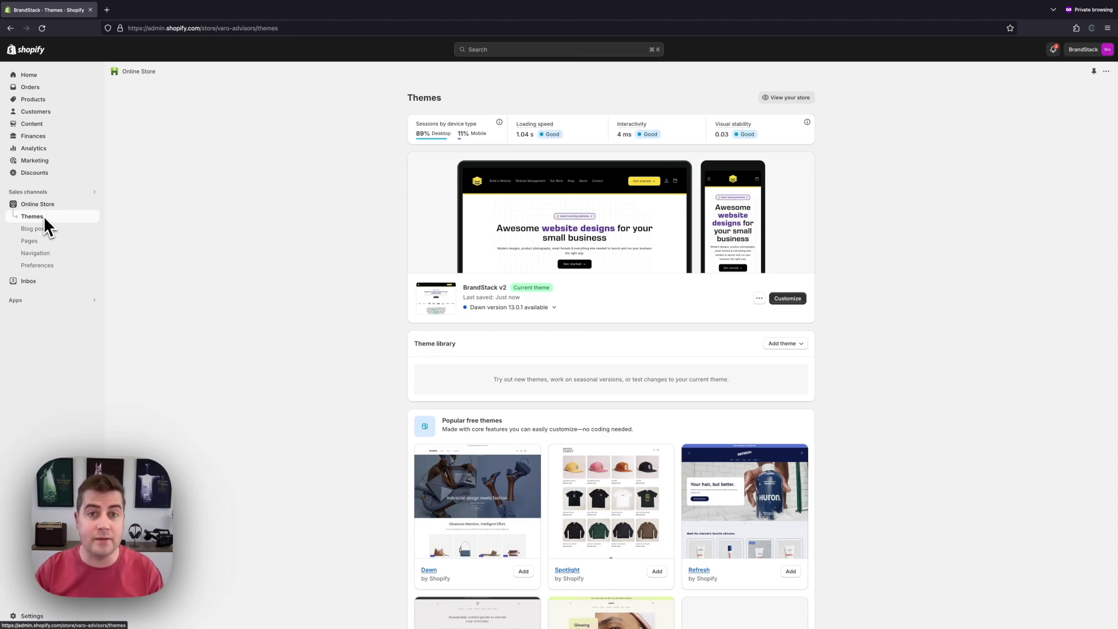
# - Open BrandStack v2 in the theme editor and preview the Our Work page down to its footer
pyautogui.click(790, 299)
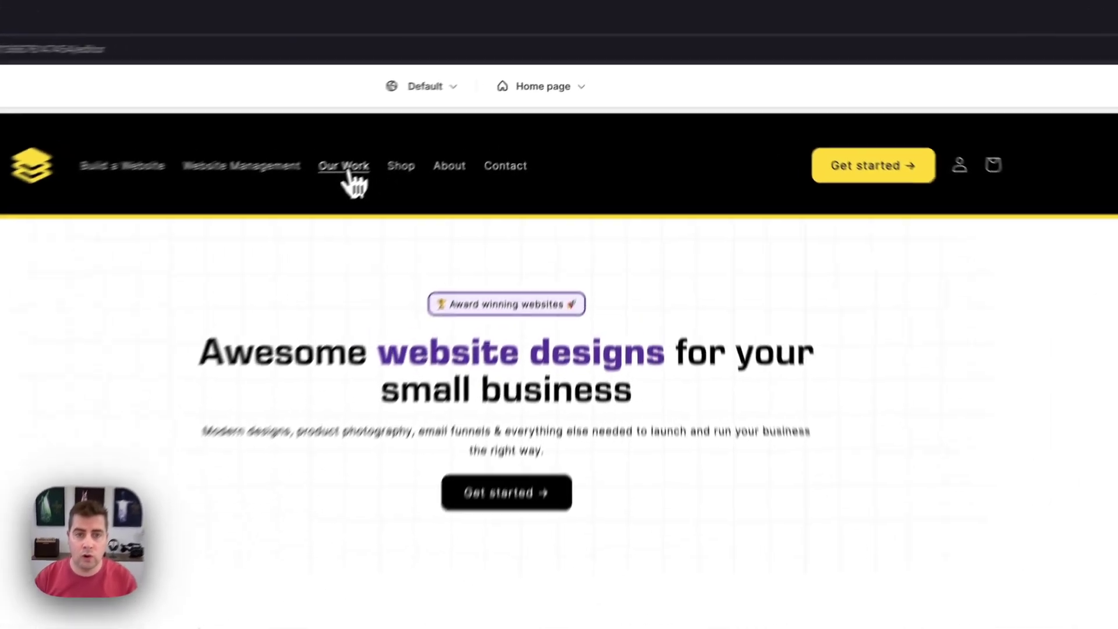
pyautogui.click(349, 172)
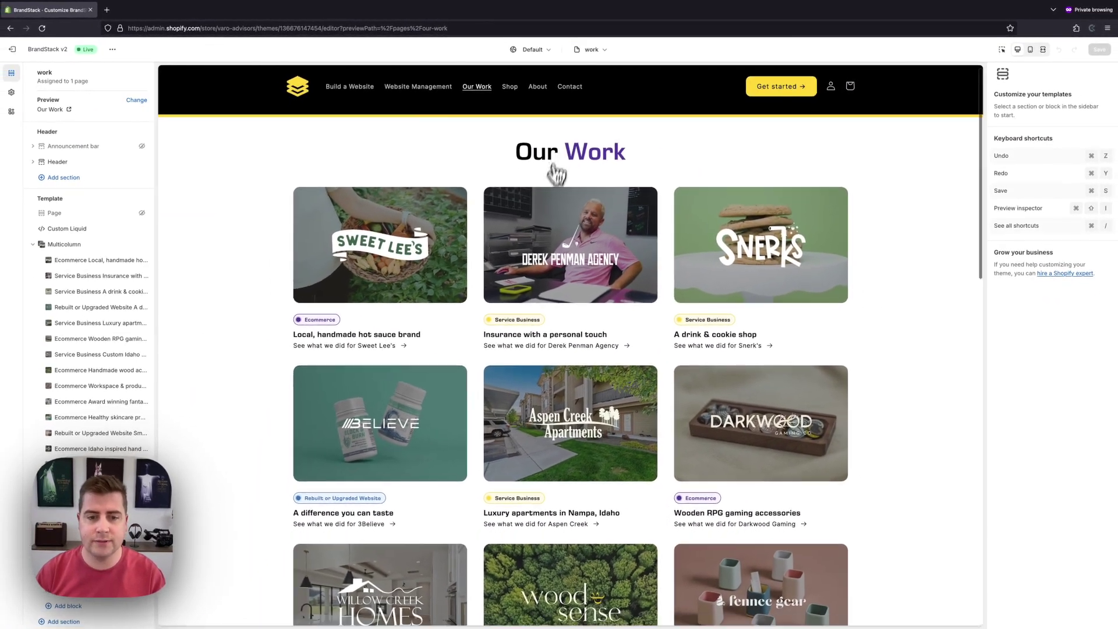
pyautogui.scroll(-6, 757, 244)
pyautogui.scroll(-8, 766, 254)
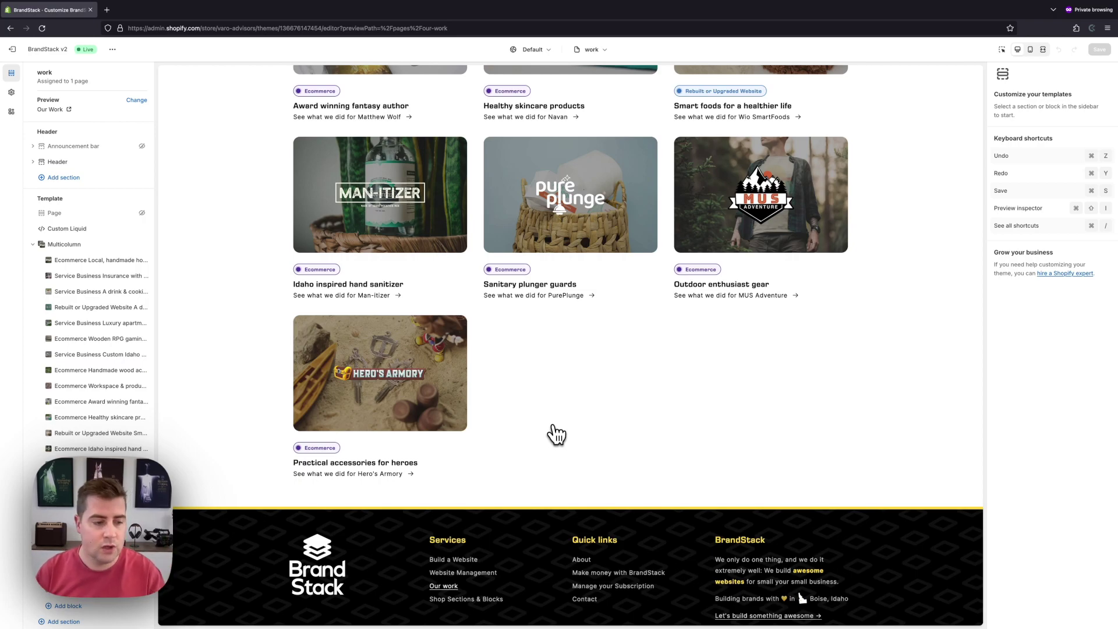
pyautogui.scroll(-2, 122, 392)
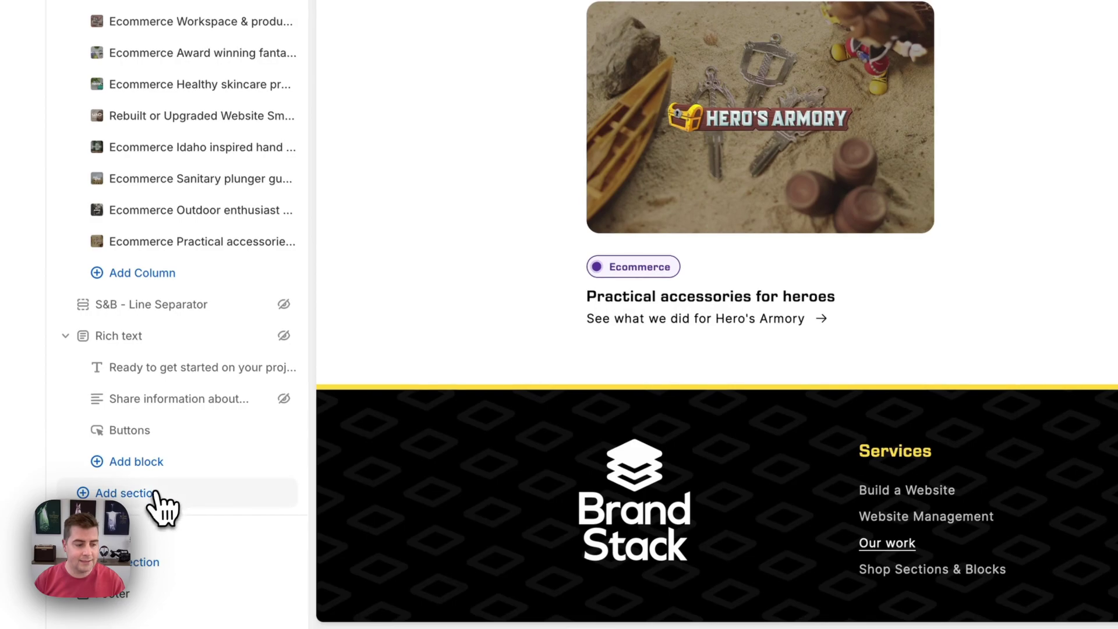
pyautogui.click(156, 504)
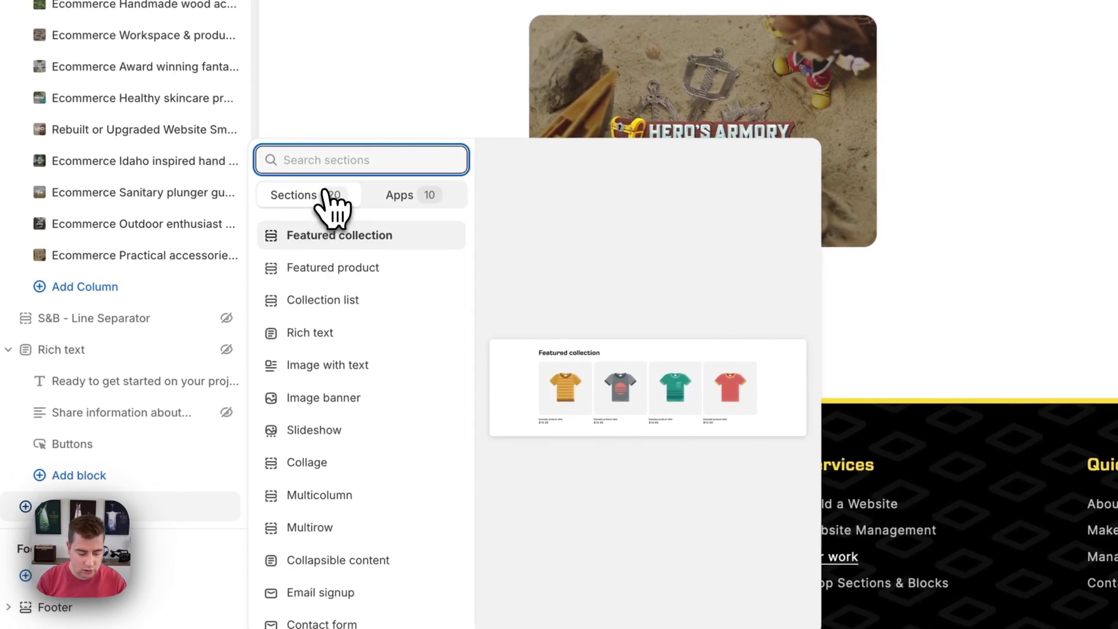
# - Search 'CTA' and add the S&B - CTA Button section to the Our Work page
pyautogui.write('CTA')
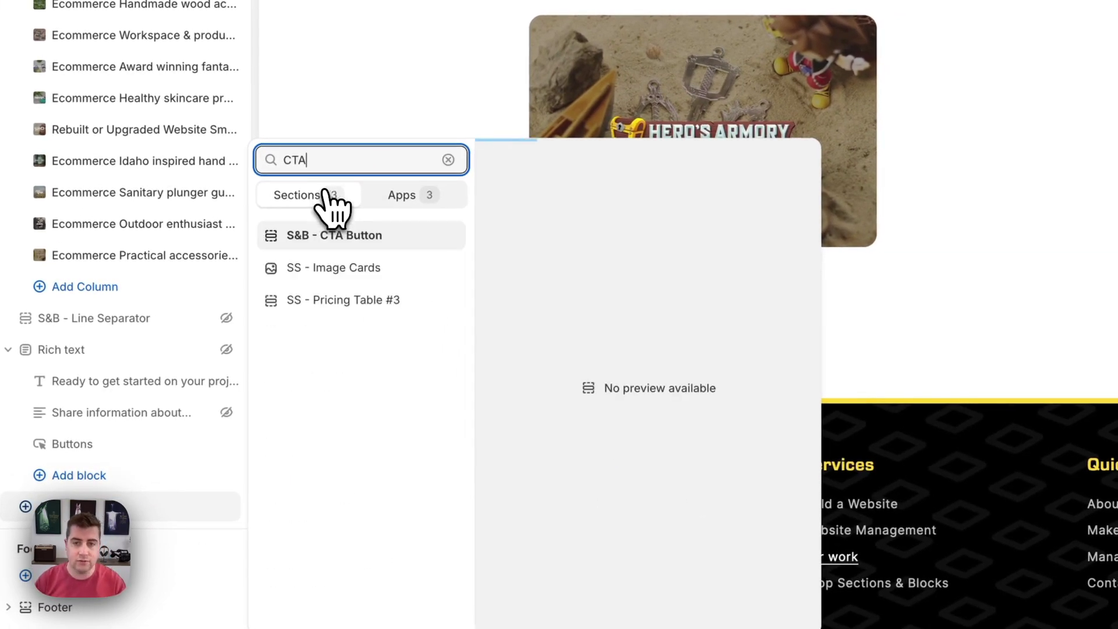
pyautogui.click(354, 239)
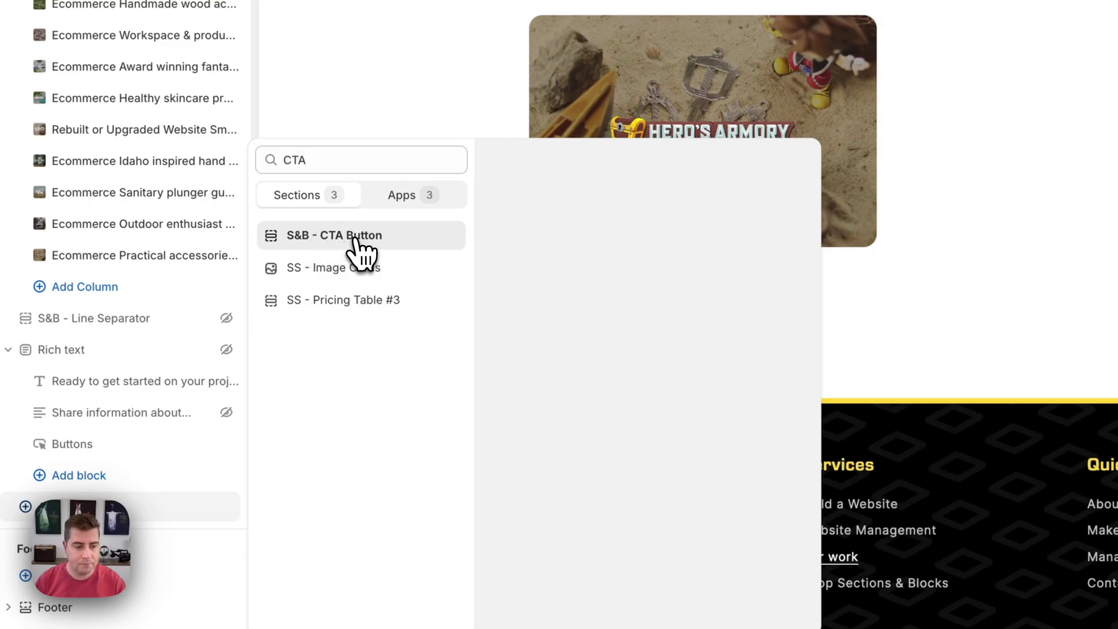
pyautogui.click(361, 238)
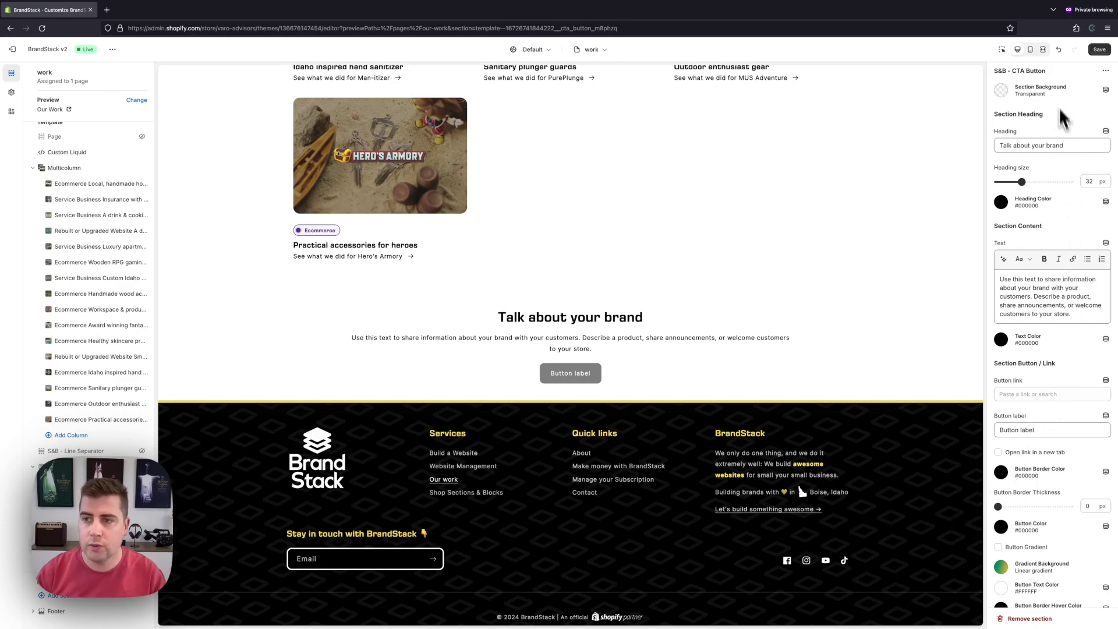
# - Set the CTA section background colour to #F5F5F5
pyautogui.click(1001, 90)
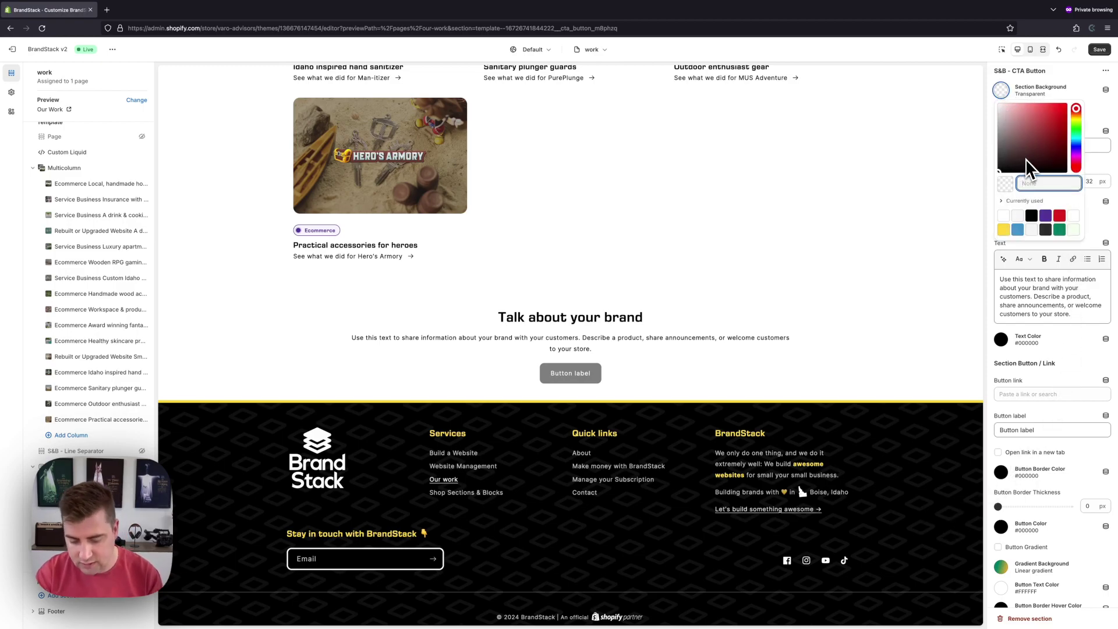
pyautogui.write('f5f5f5')
pyautogui.press('Tab')
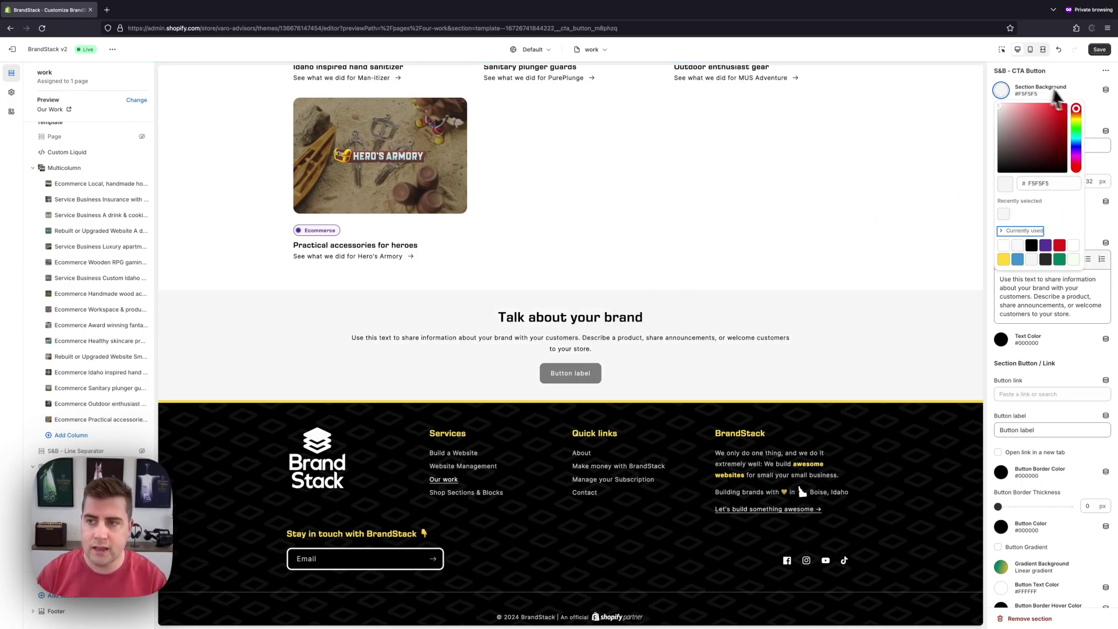
pyautogui.click(1004, 89)
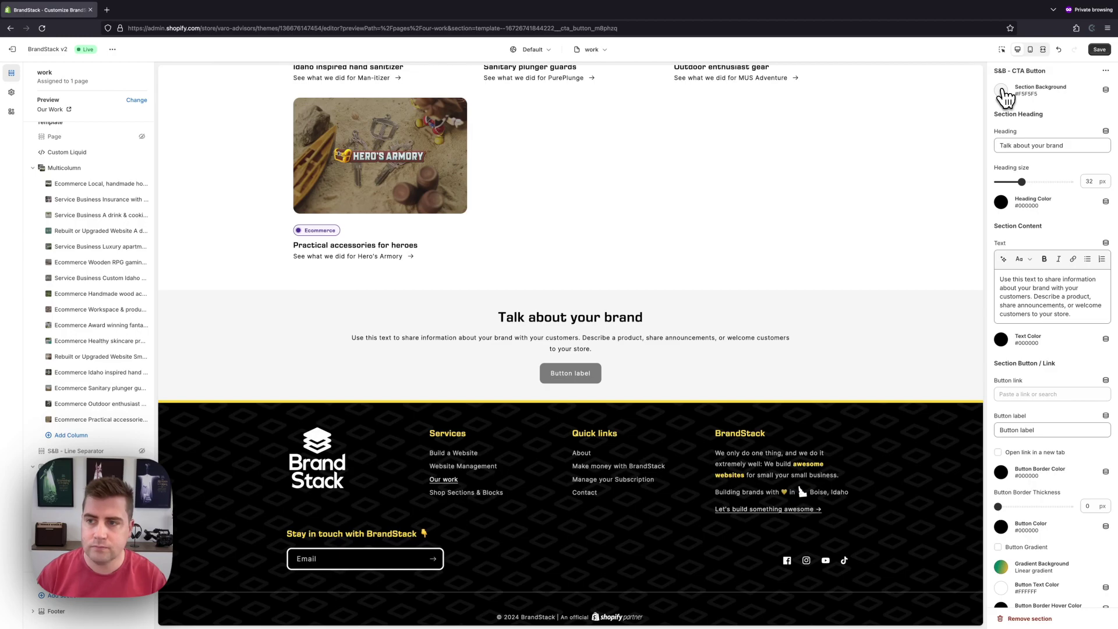
# - Change the heading to '& much, much more' at 40 px in purple #553499
pyautogui.tripleClick(1072, 145)
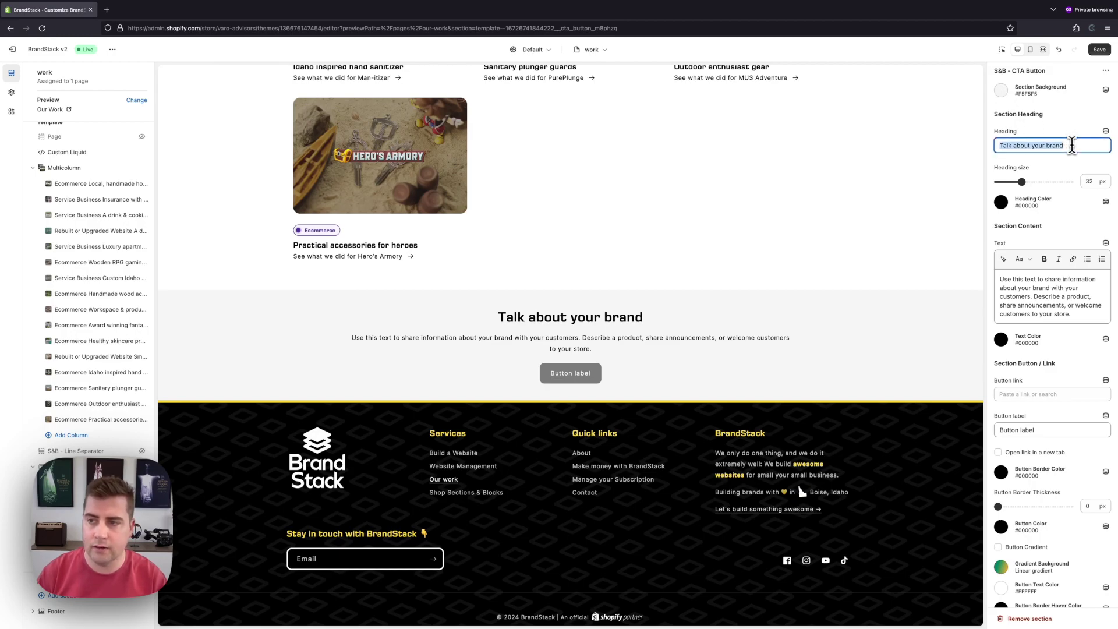
pyautogui.write('& m')
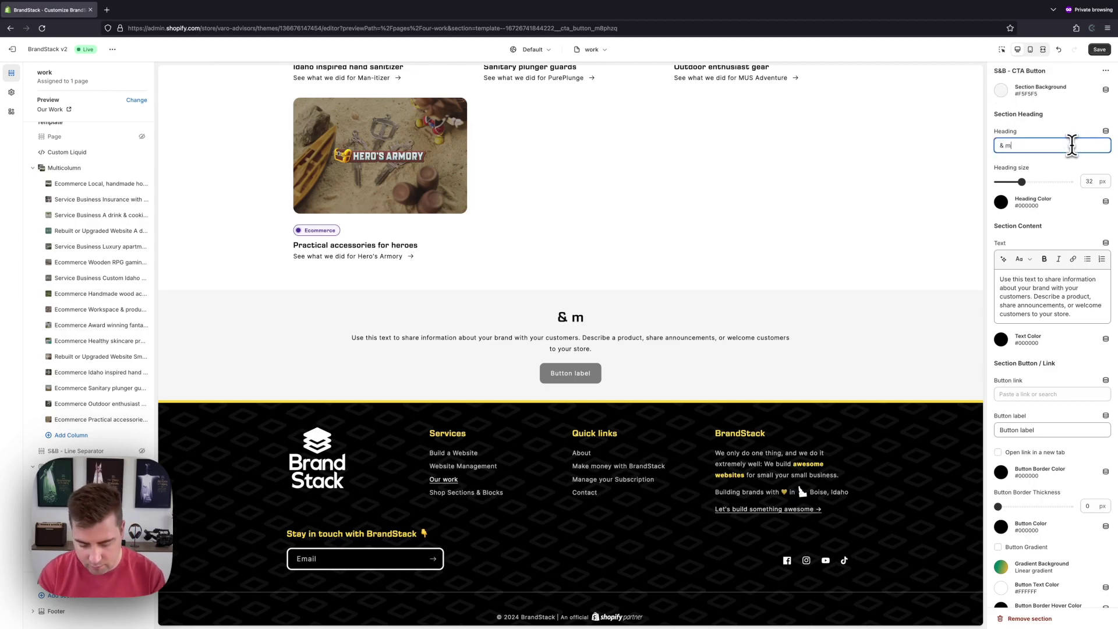
pyautogui.write('uch, much, much more')
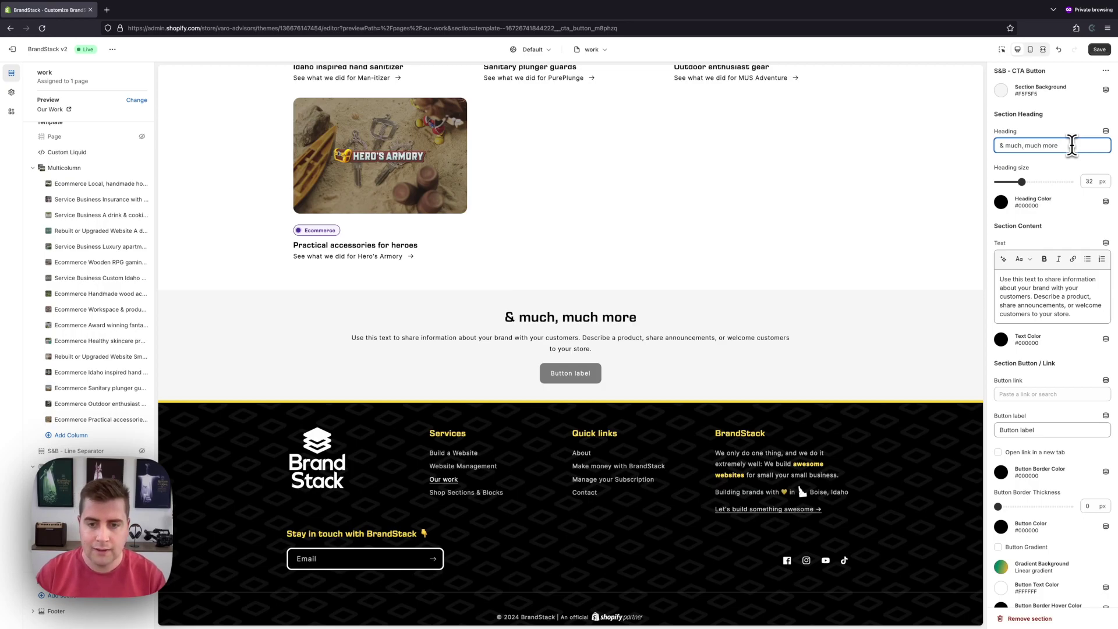
pyautogui.scroll(2, 568, 114)
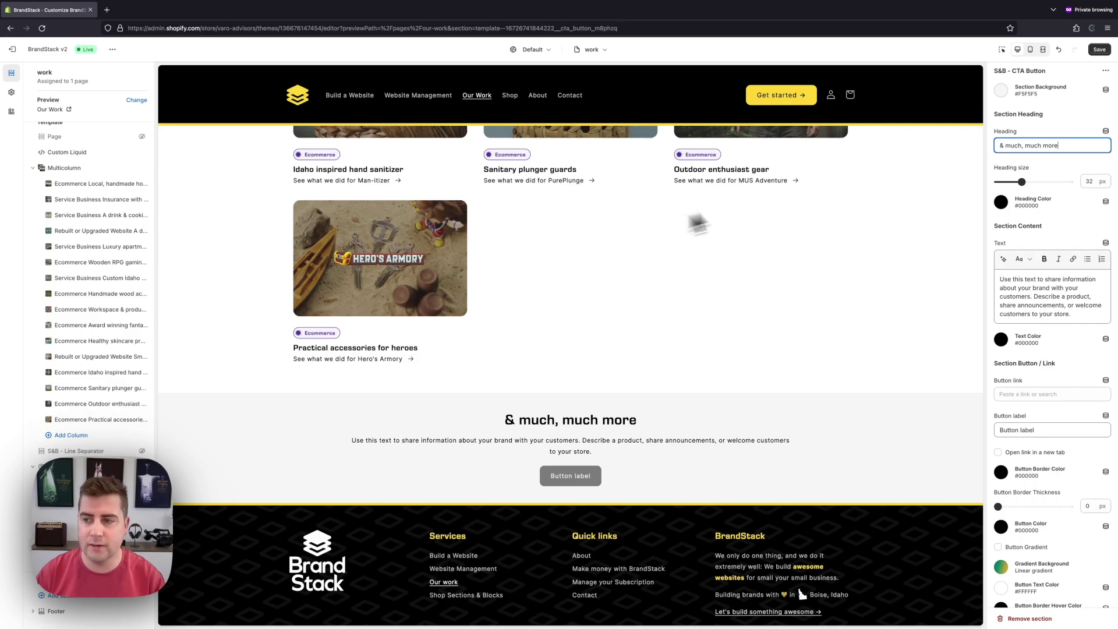
pyautogui.moveTo(1023, 181); pyautogui.dragTo(1037, 184)
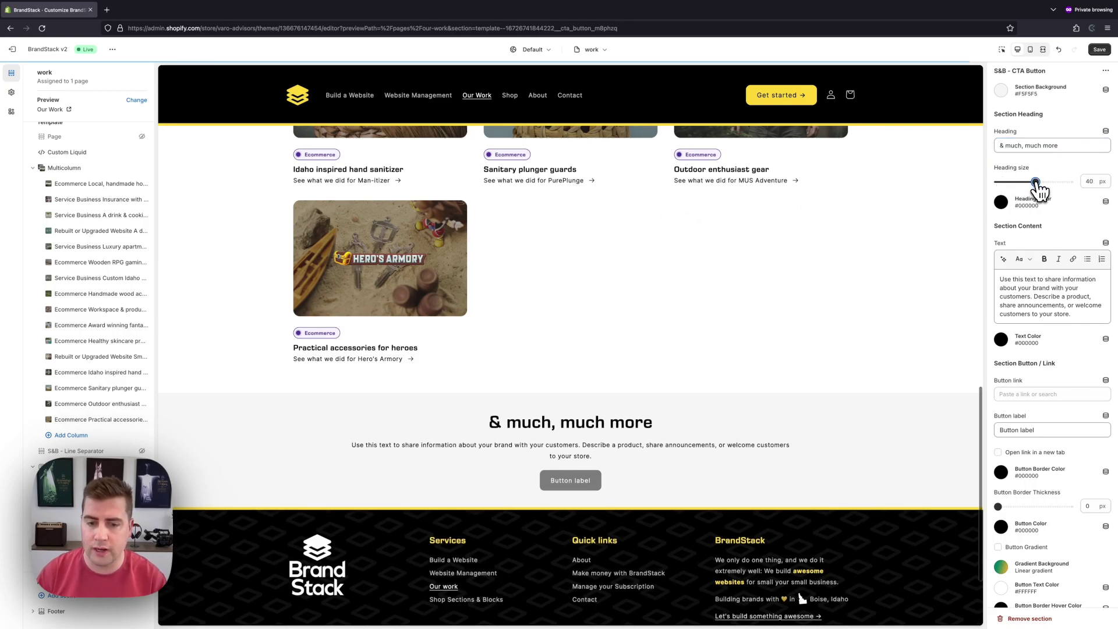
pyautogui.click(1002, 201)
pyautogui.click(1027, 232)
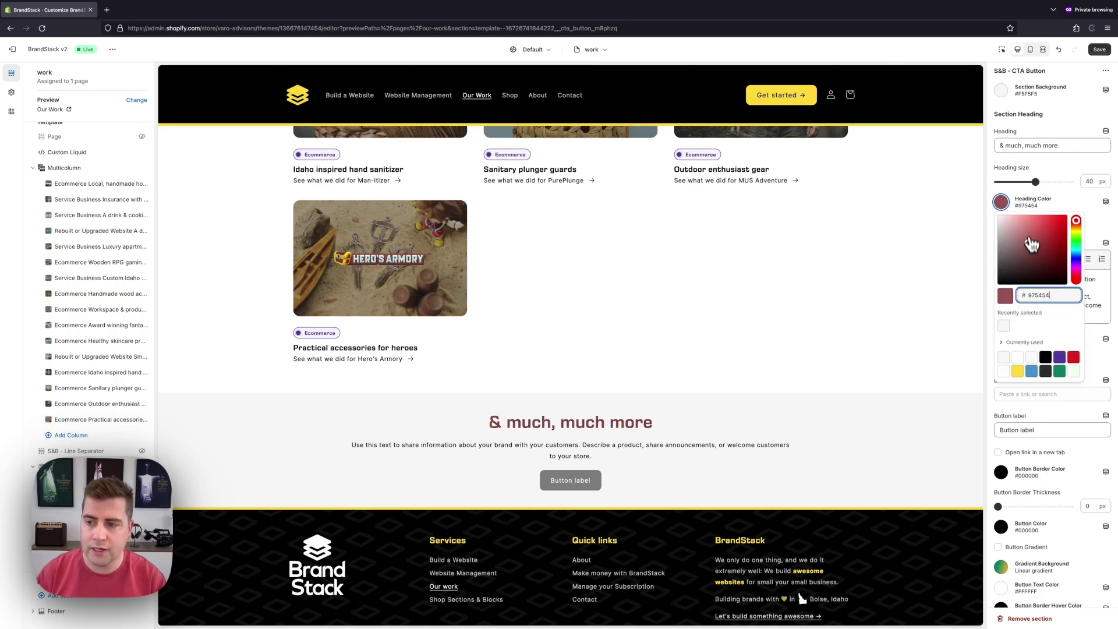
pyautogui.click(1059, 357)
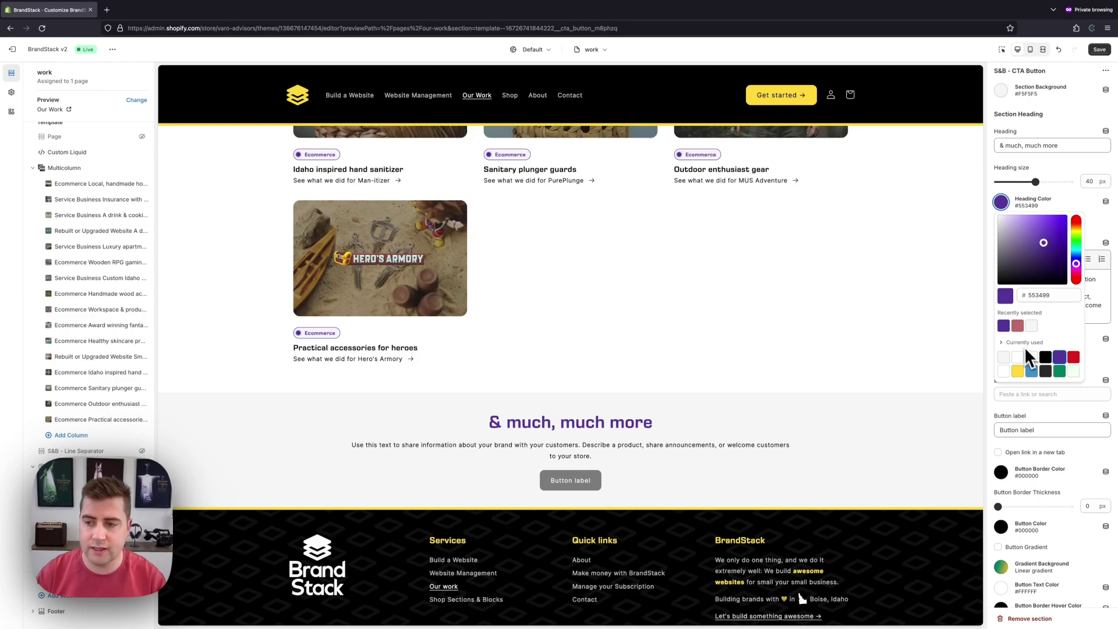
pyautogui.click(1007, 204)
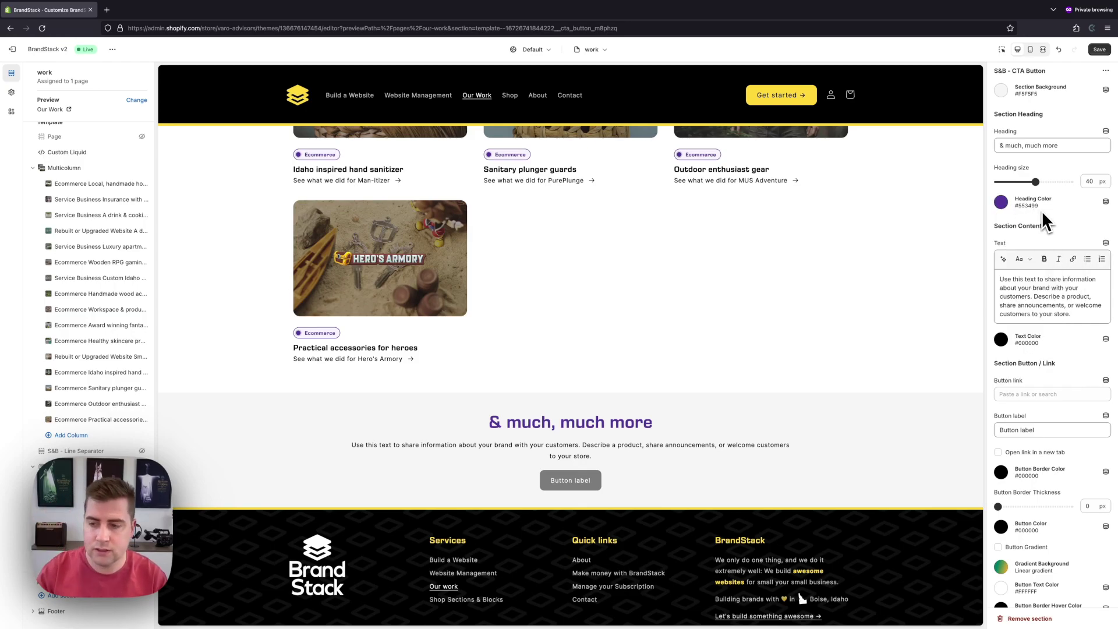
# - Replace the body text with 'Are you ready to get started?' and keep it black
pyautogui.tripleClick(1020, 294)
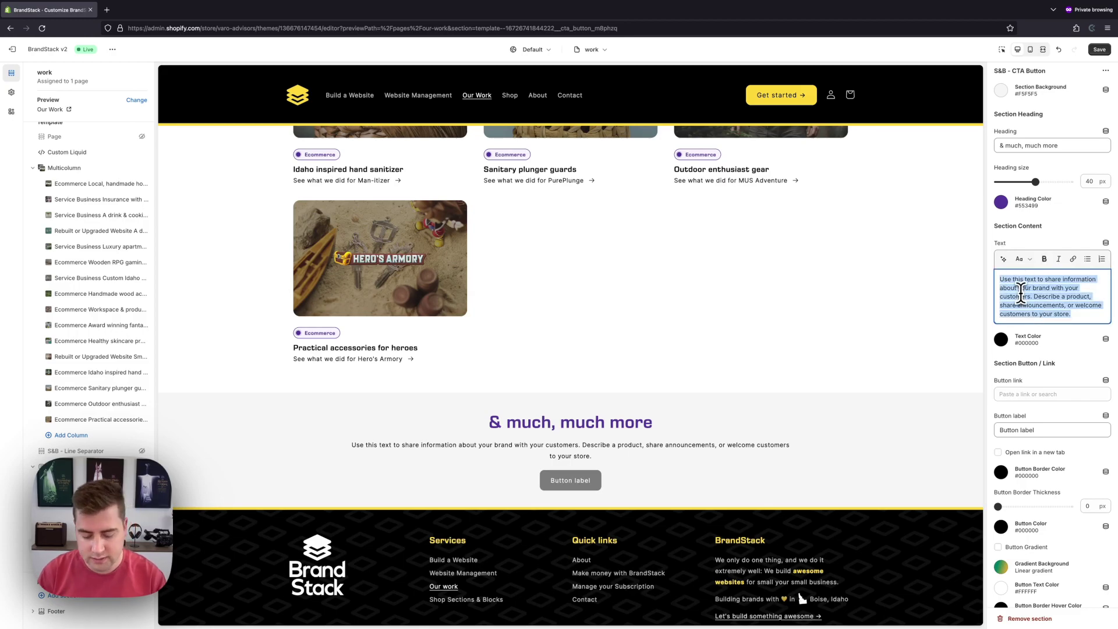
pyautogui.write('Are you read')
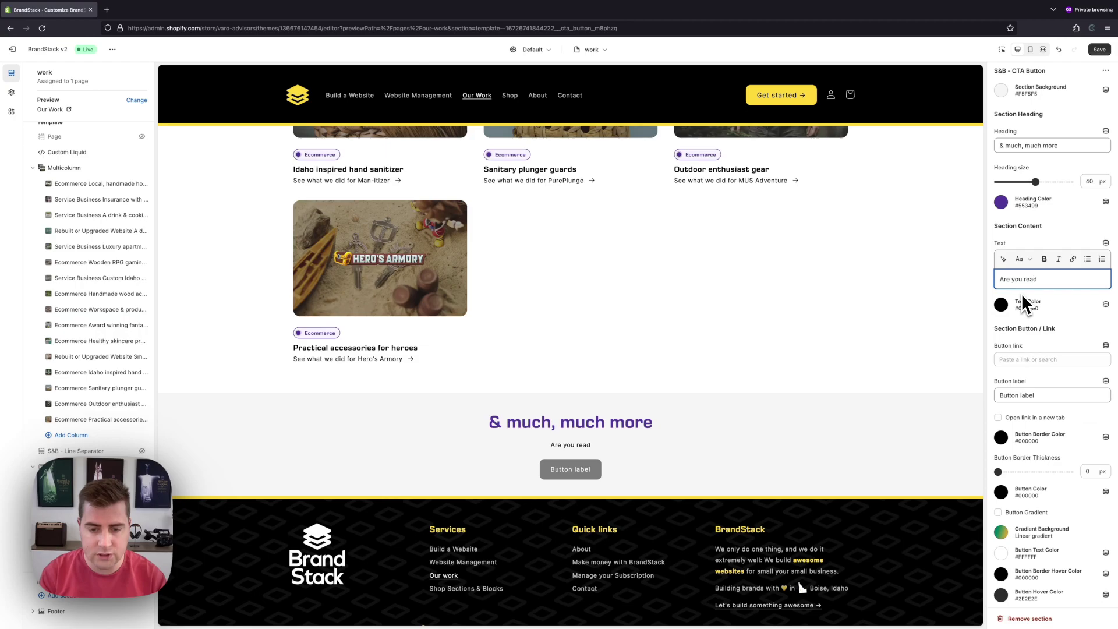
pyautogui.write('y to get started')
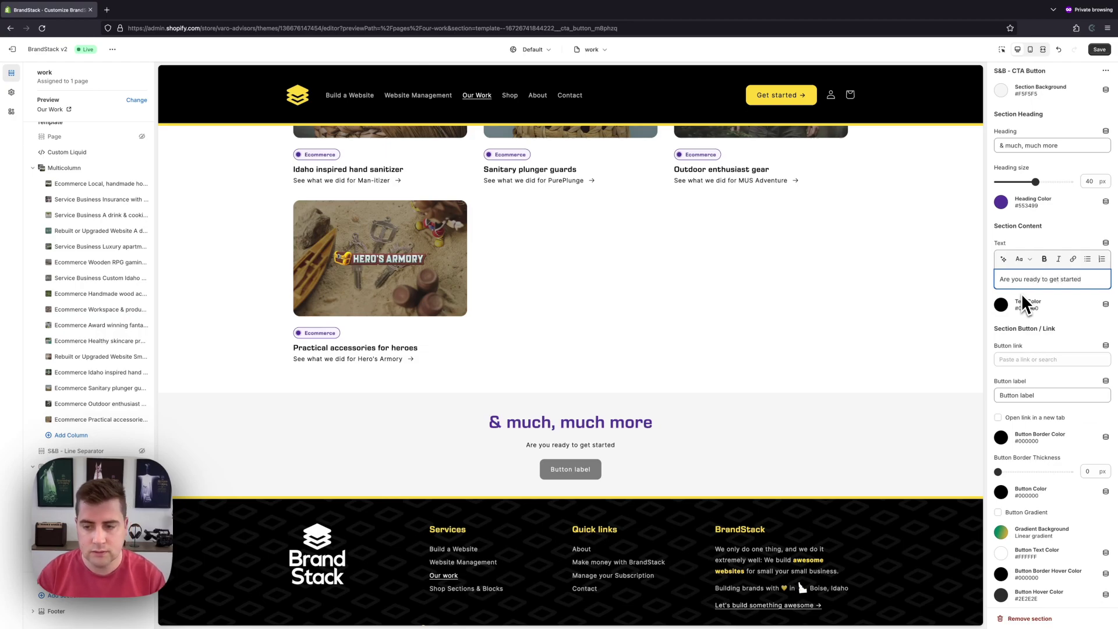
pyautogui.write('?')
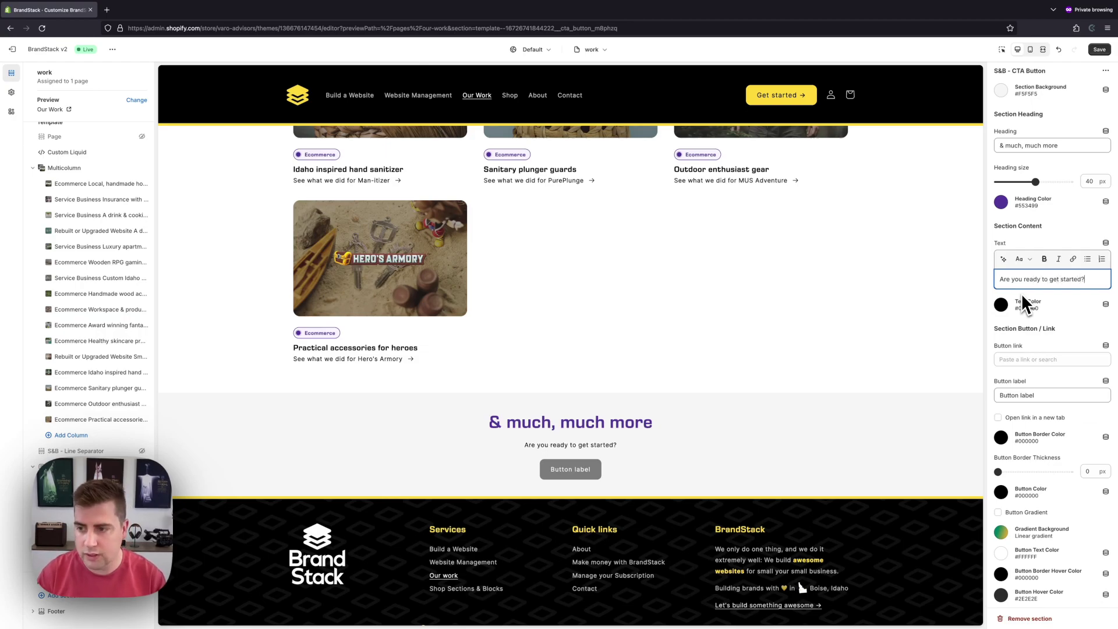
pyautogui.click(1001, 304)
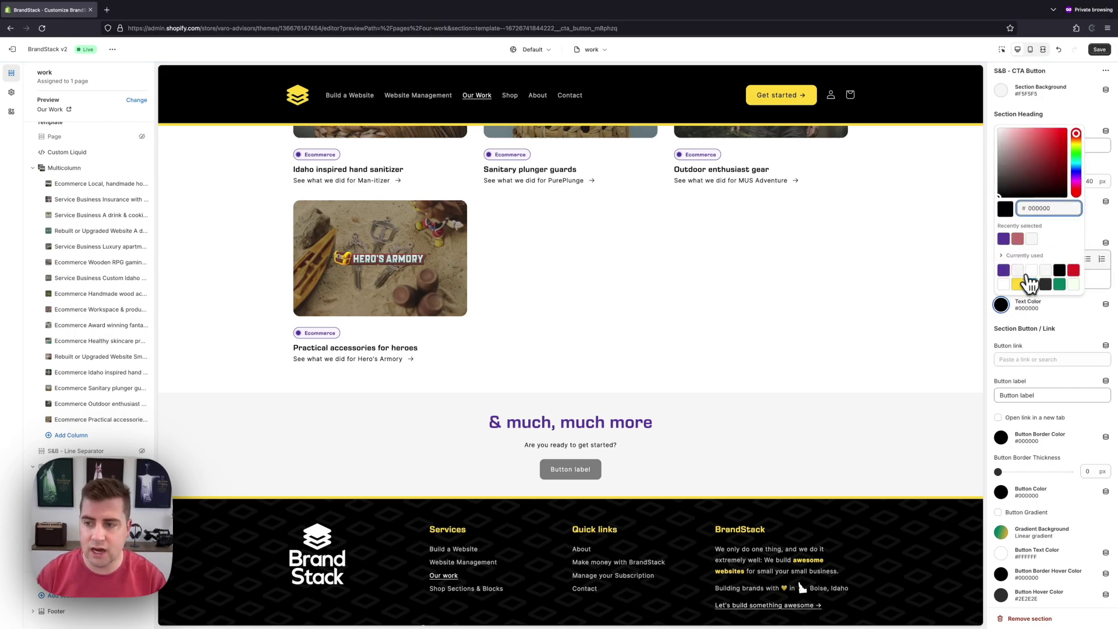
pyautogui.click(1018, 283)
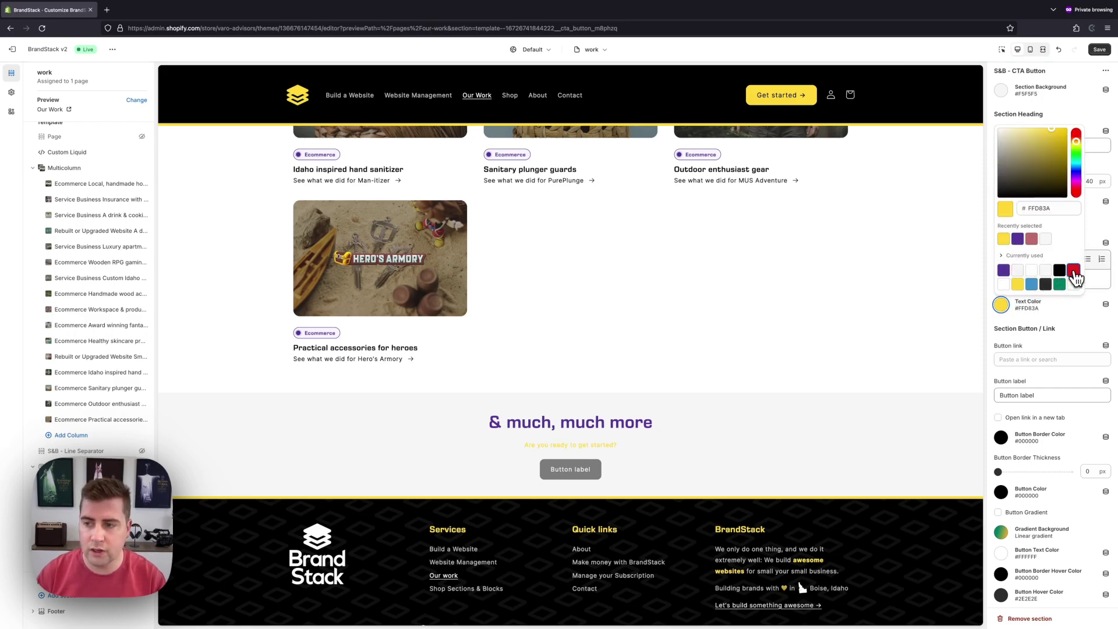
pyautogui.click(1073, 270)
pyautogui.click(1031, 284)
pyautogui.click(1003, 305)
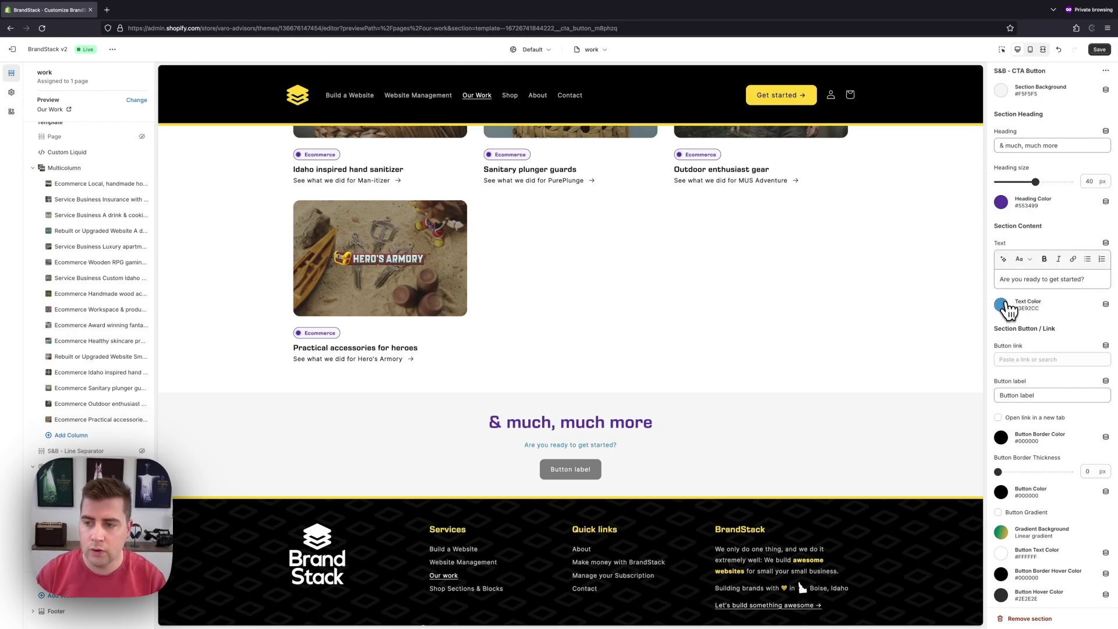
pyautogui.click(1003, 305)
pyautogui.click(1075, 271)
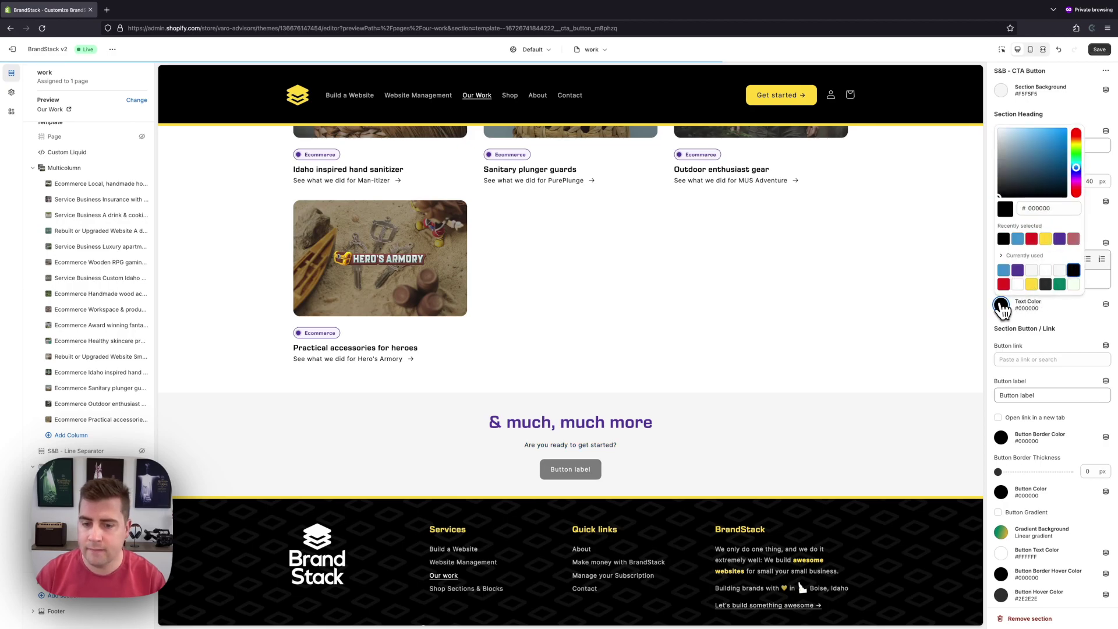
pyautogui.click(1001, 304)
pyautogui.scroll(-1, 1047, 313)
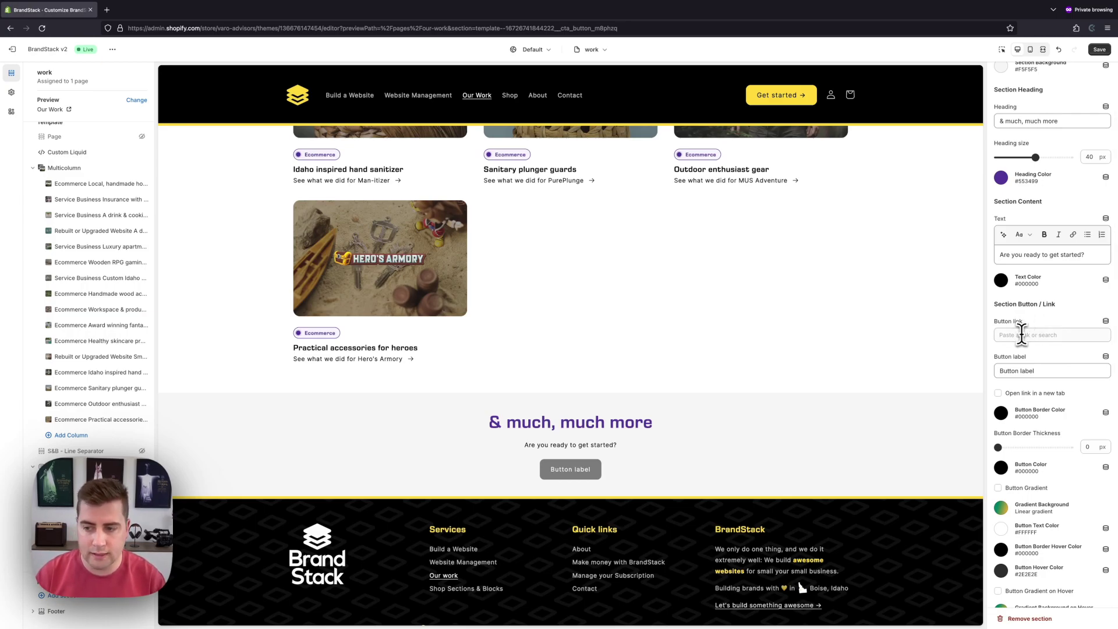
# - Link the CTA button to the Schedule a Call page
pyautogui.click(1022, 333)
pyautogui.write('s')
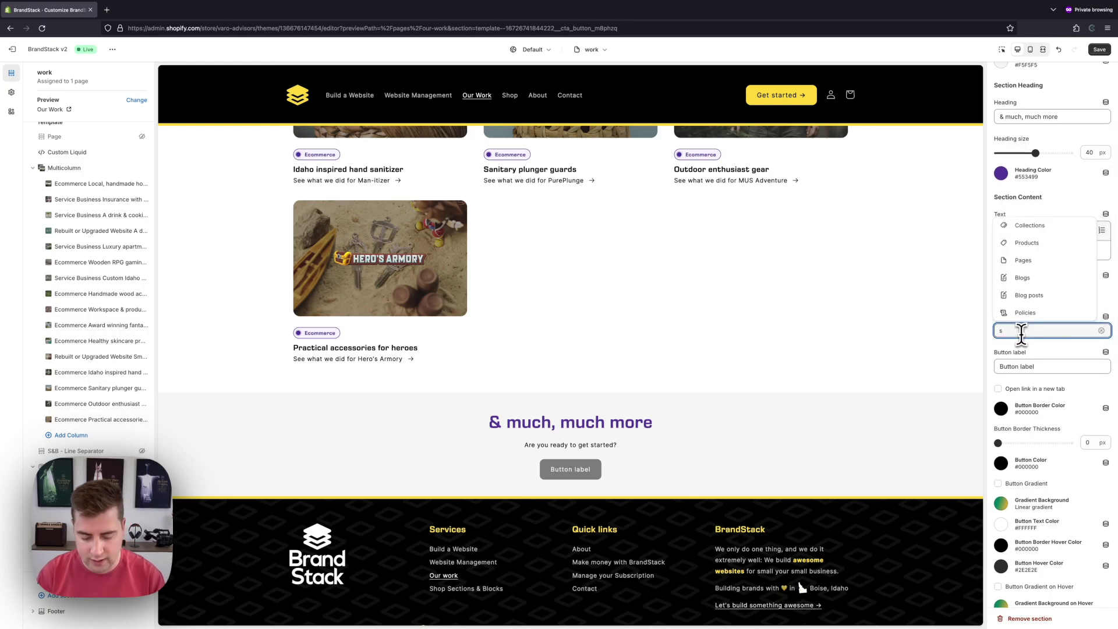
pyautogui.write('chedule')
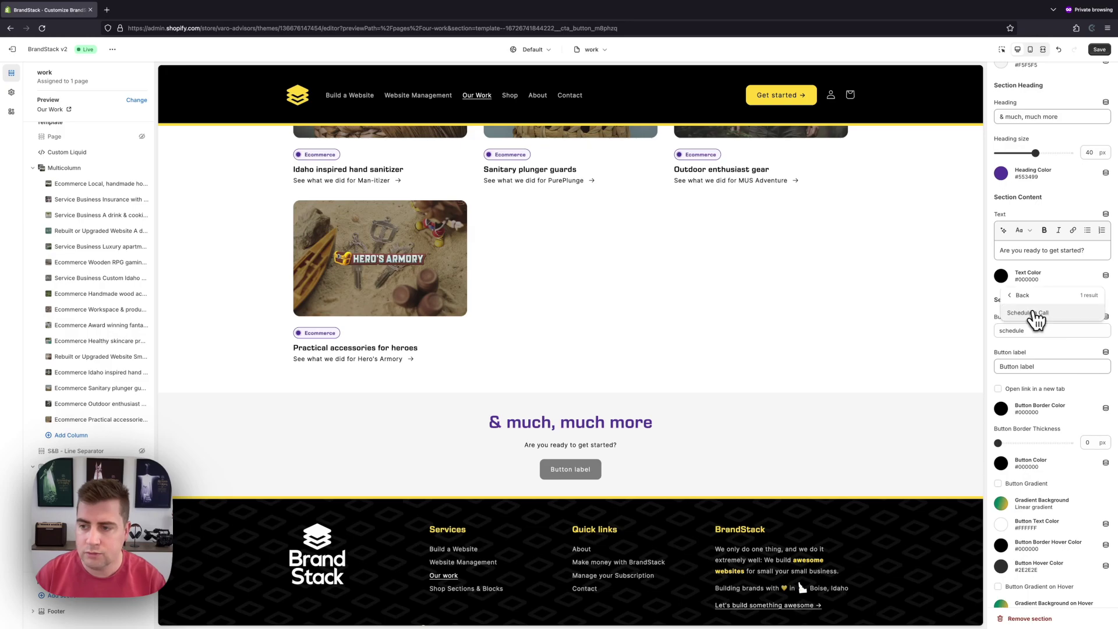
pyautogui.click(1035, 318)
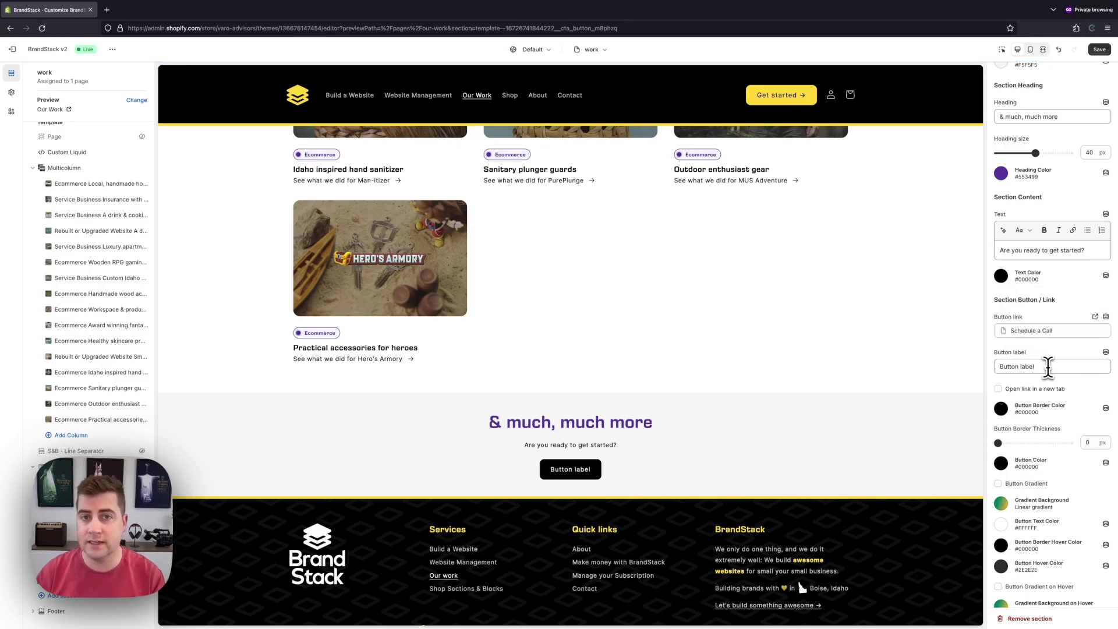
# - Change the button label from 'Button label' to 'Let's talk ->'
pyautogui.tripleClick(1048, 366)
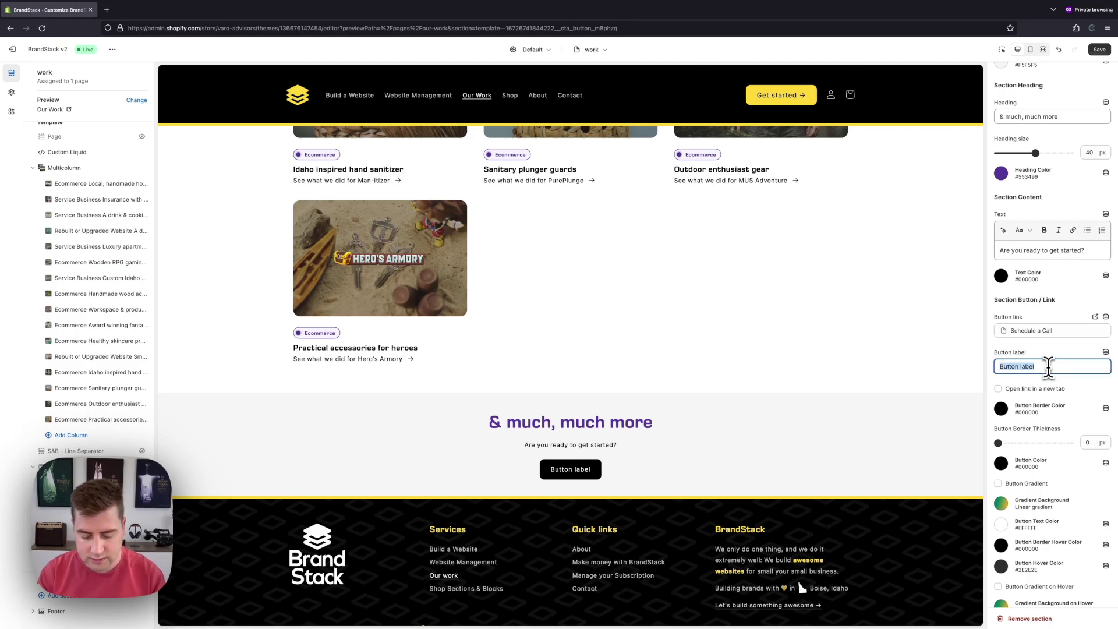
pyautogui.write("Let's talk")
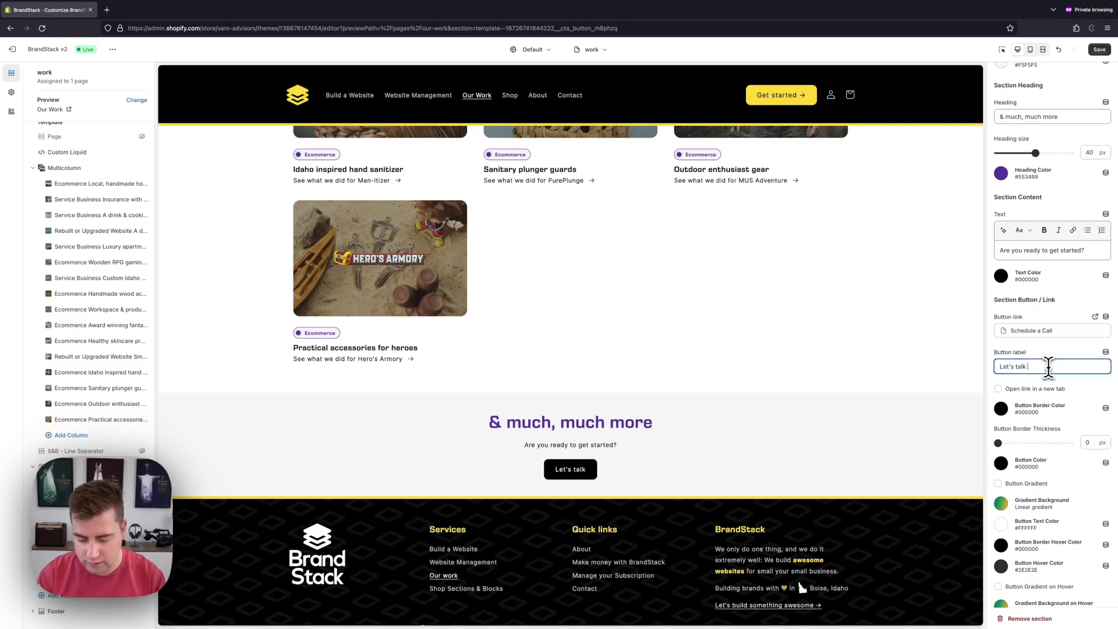
pyautogui.write(' ->')
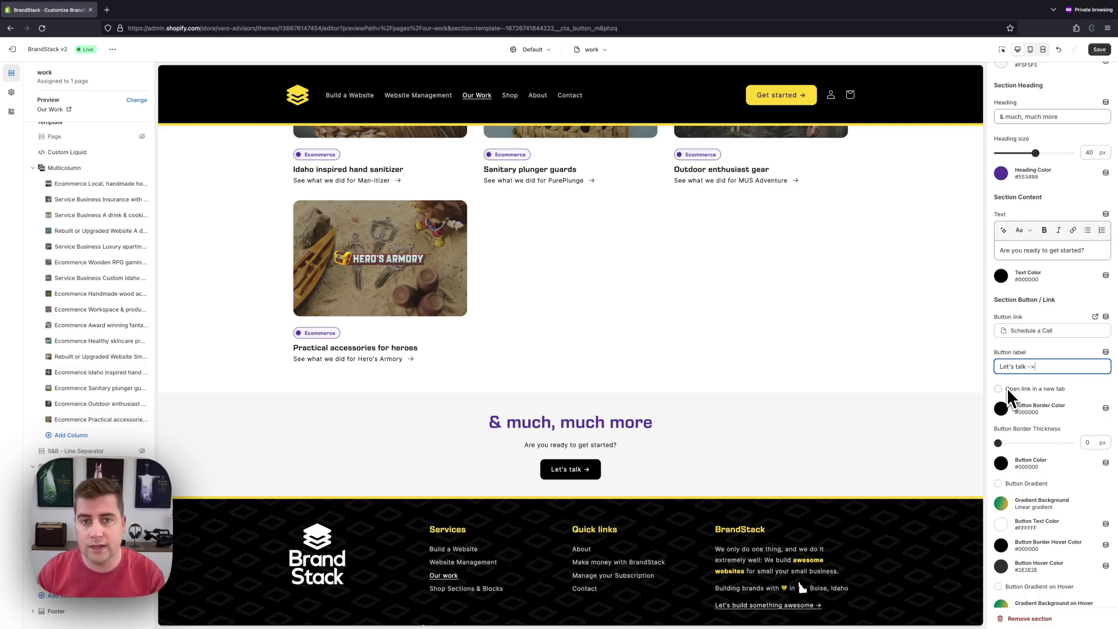
pyautogui.scroll(-3, 1016, 369)
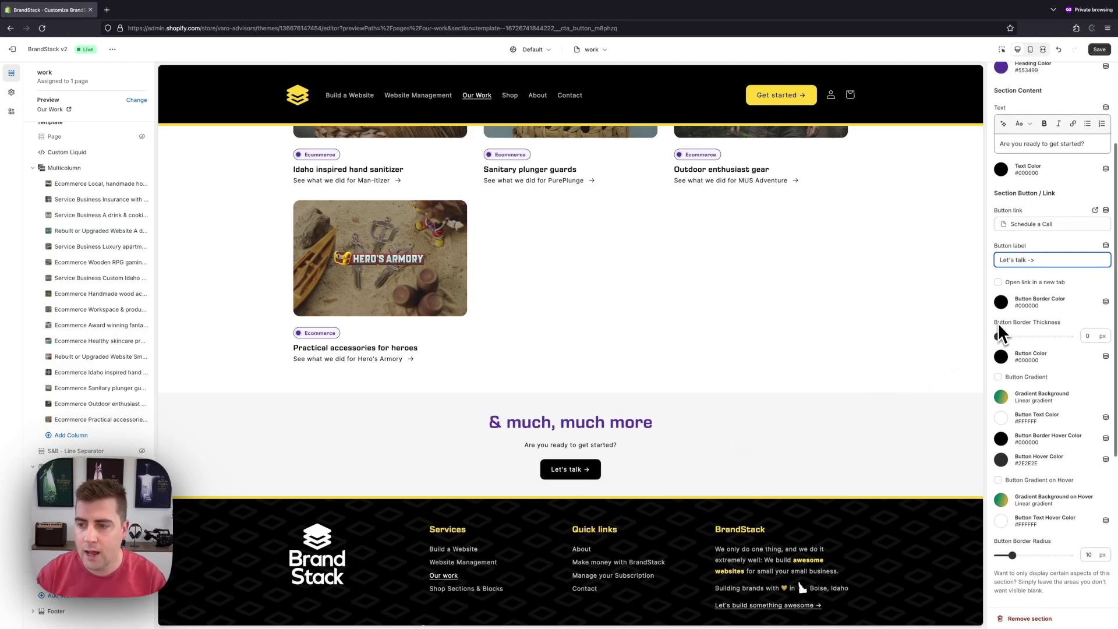
# - Give the button a 2 px yellow #FFD83A border
pyautogui.click(1001, 302)
pyautogui.click(1002, 303)
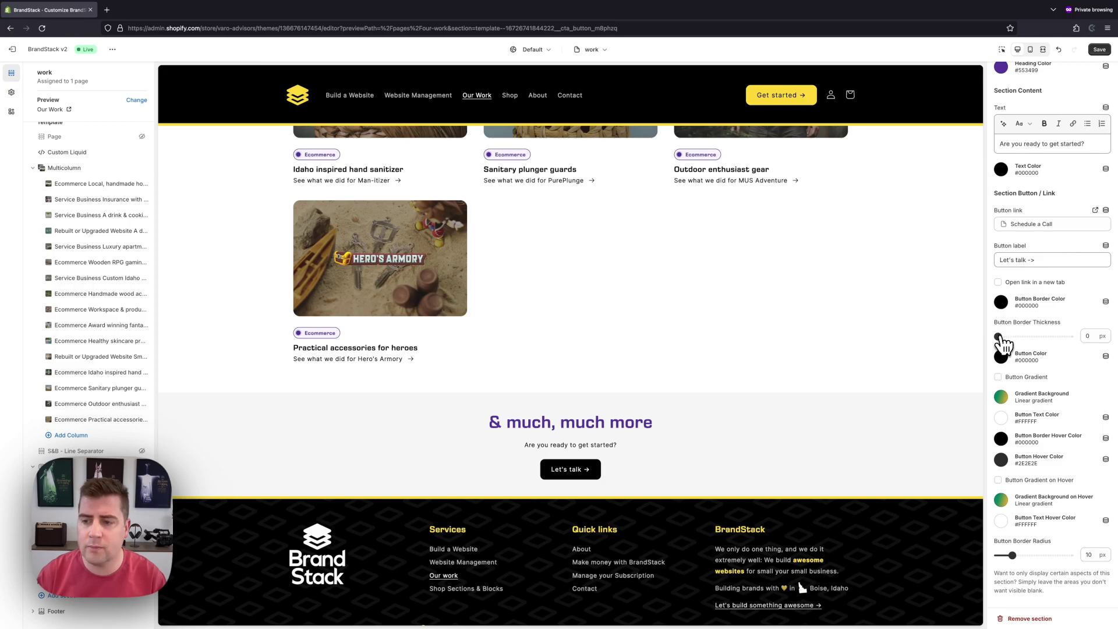
pyautogui.moveTo(1000, 337); pyautogui.dragTo(1013, 340)
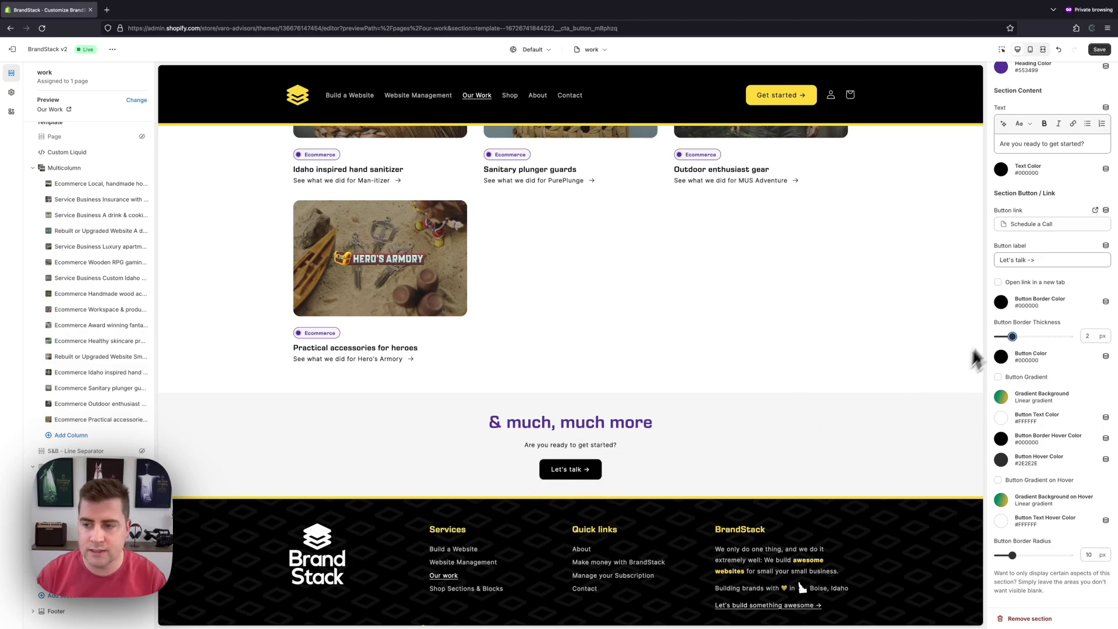
pyautogui.click(1001, 301)
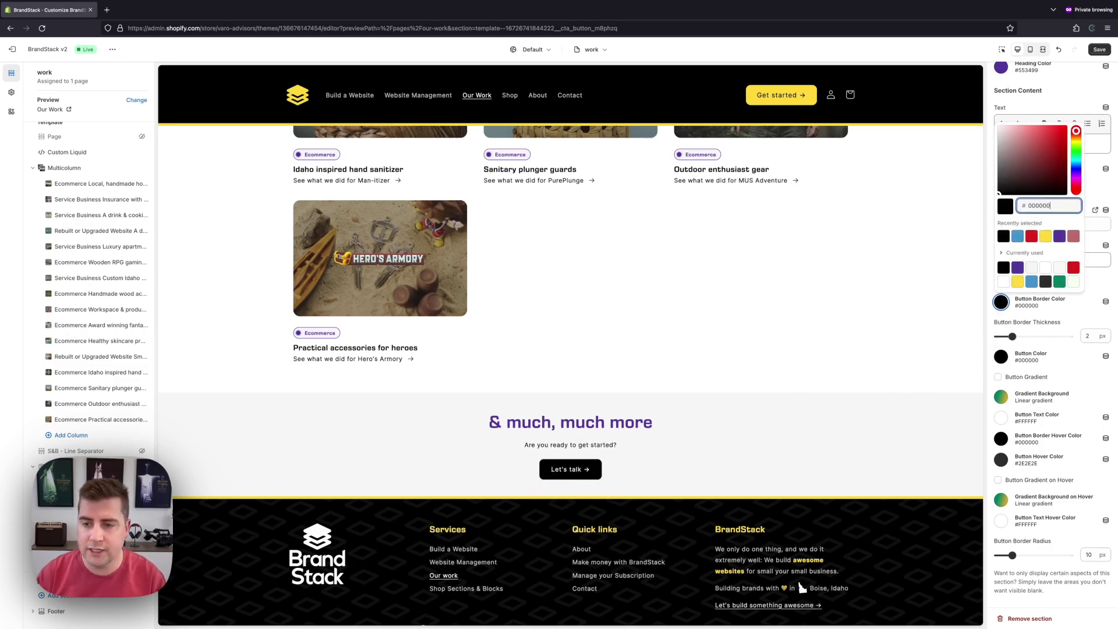
pyautogui.click(1018, 281)
pyautogui.click(610, 470)
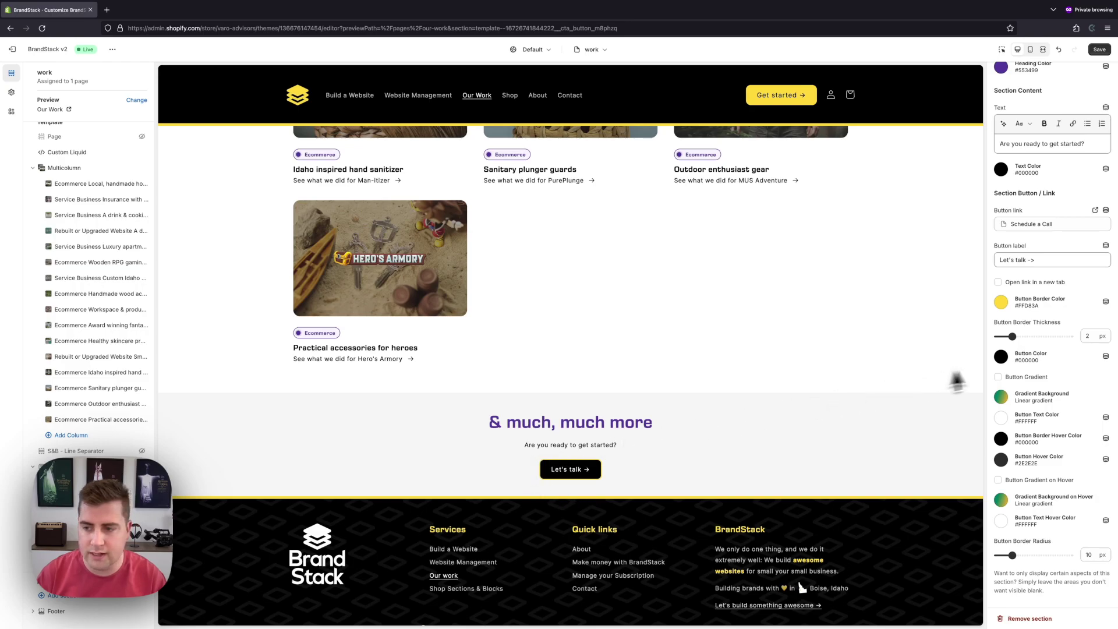
pyautogui.moveTo(1012, 336)
pyautogui.mouseDown()
pyautogui.moveTo(1043, 338)
pyautogui.moveTo(1013, 338)
pyautogui.mouseUp()
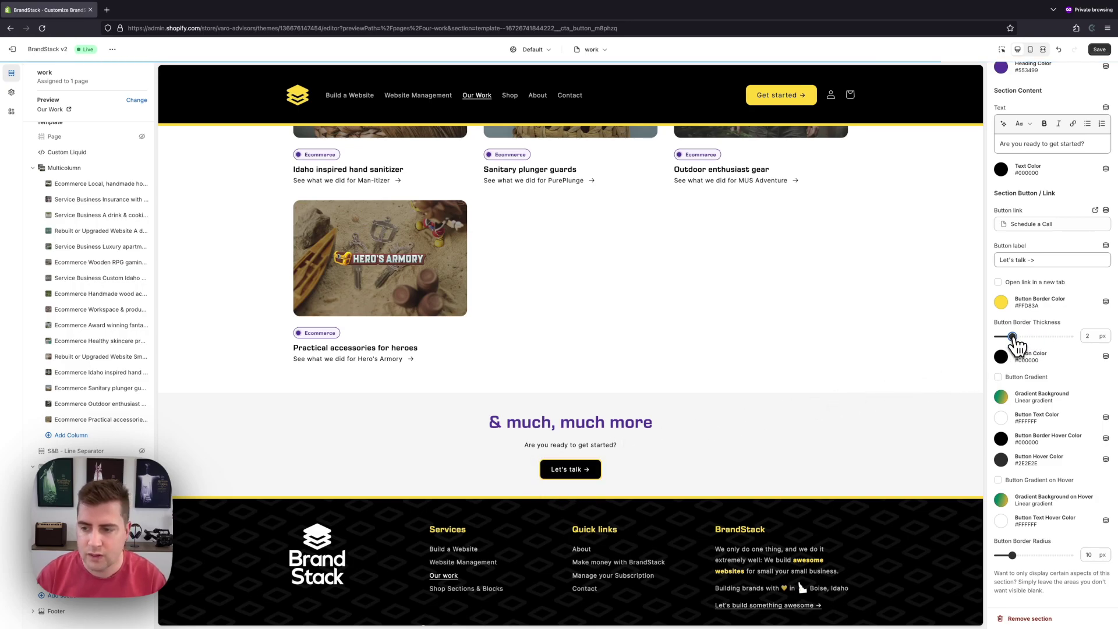
pyautogui.scroll(-2, 1018, 345)
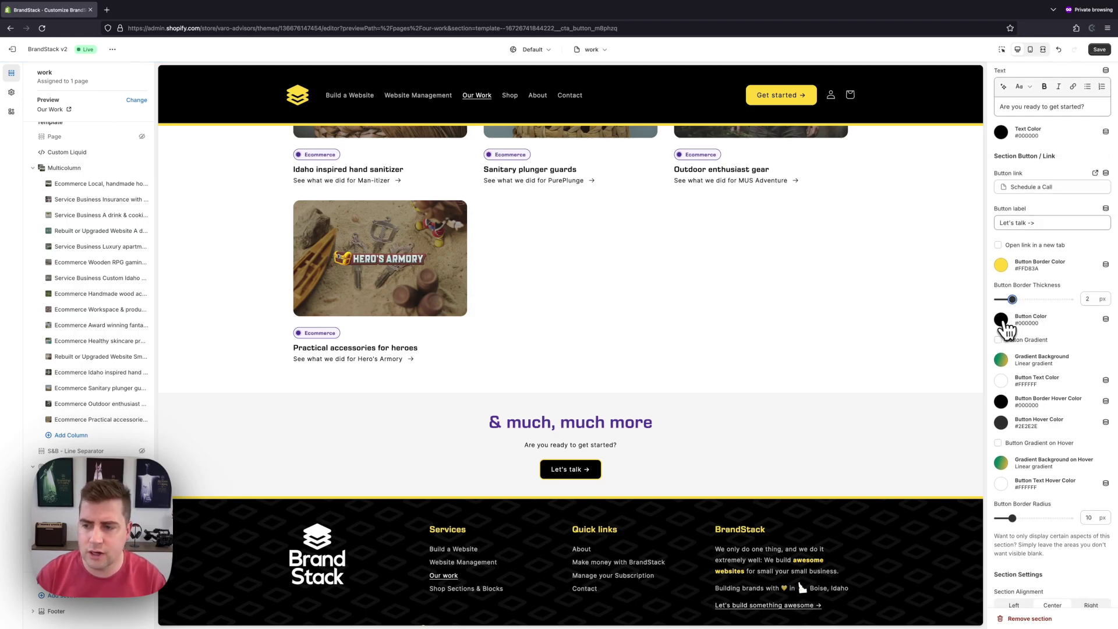
# - Set the button fill colour to purple #553499
pyautogui.click(1002, 320)
pyautogui.click(1032, 285)
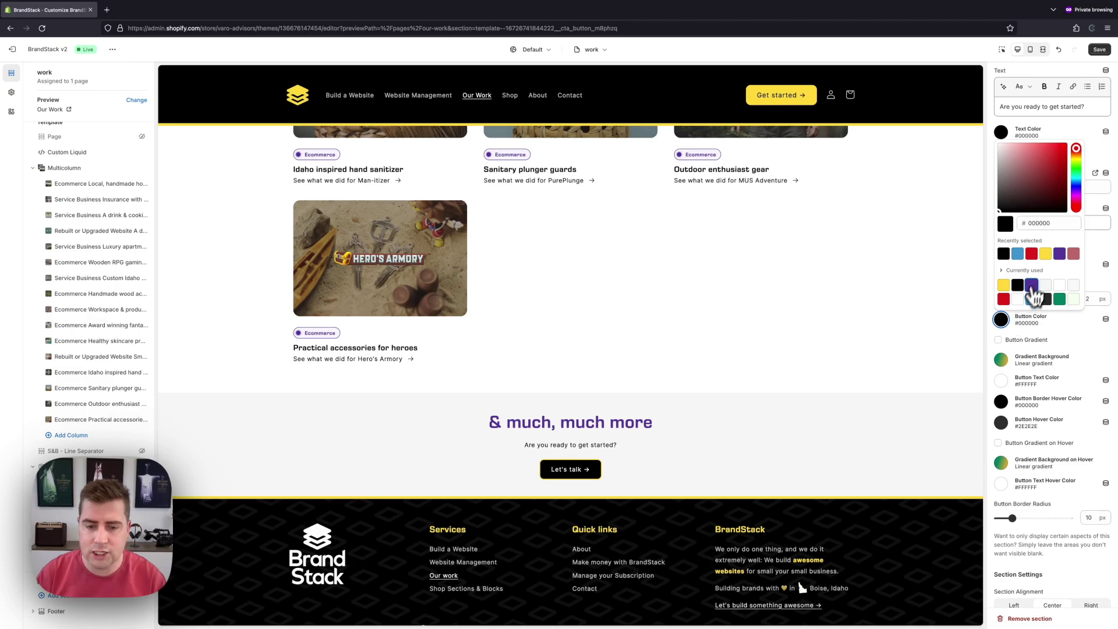
pyautogui.click(717, 467)
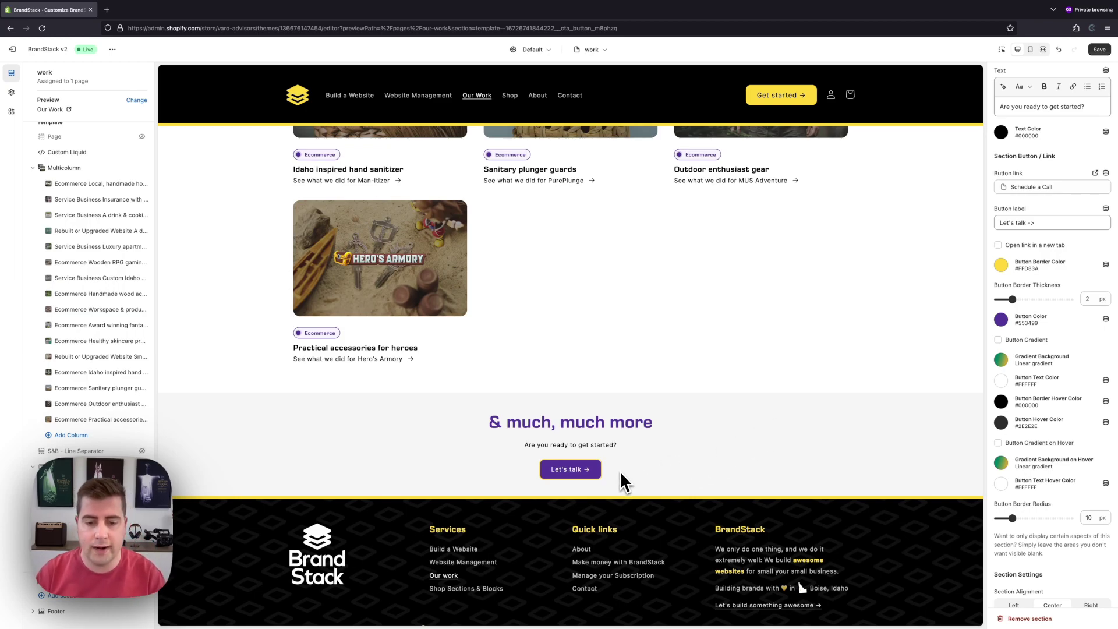
# - Turn on the button gradient, remove the border, and set gradient stops #553499 to #402775
pyautogui.click(999, 342)
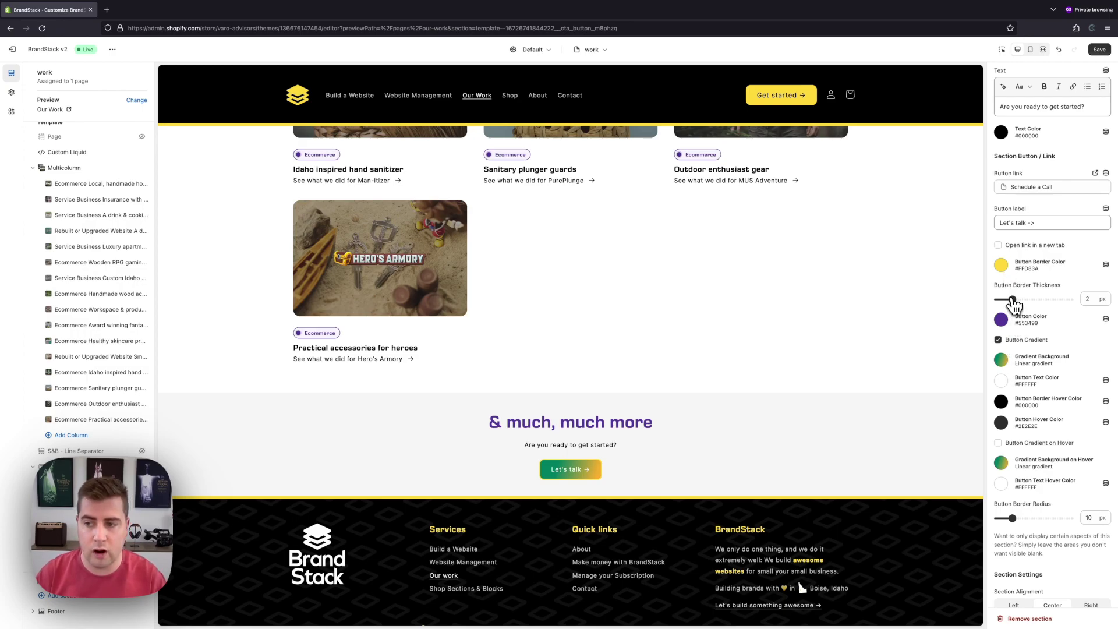
pyautogui.moveTo(1012, 299); pyautogui.dragTo(996, 300)
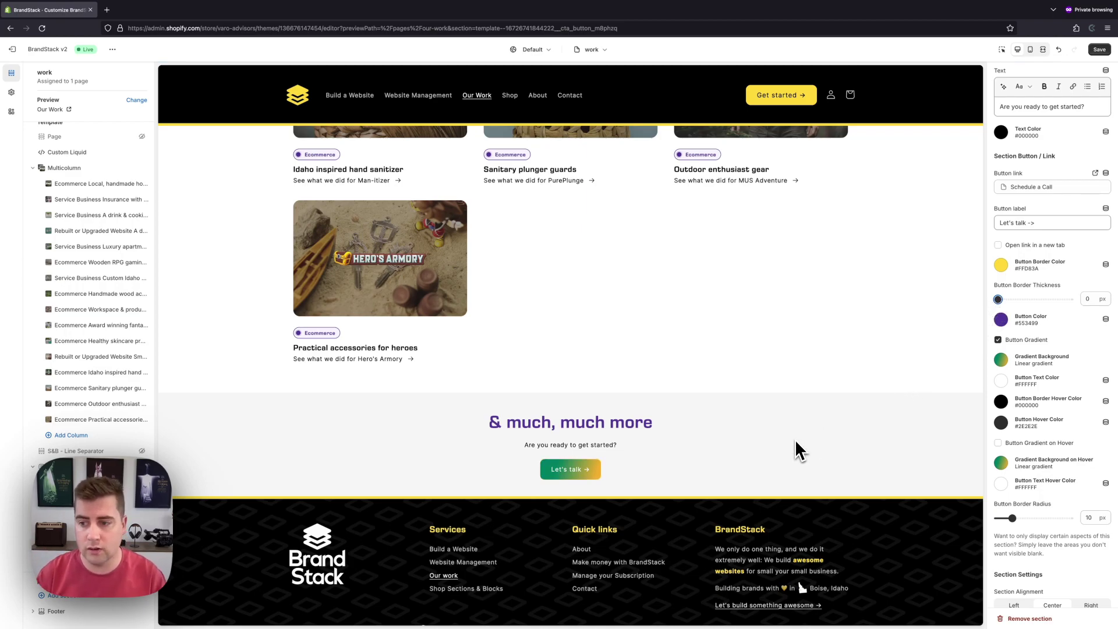
pyautogui.click(1003, 360)
pyautogui.click(1051, 297)
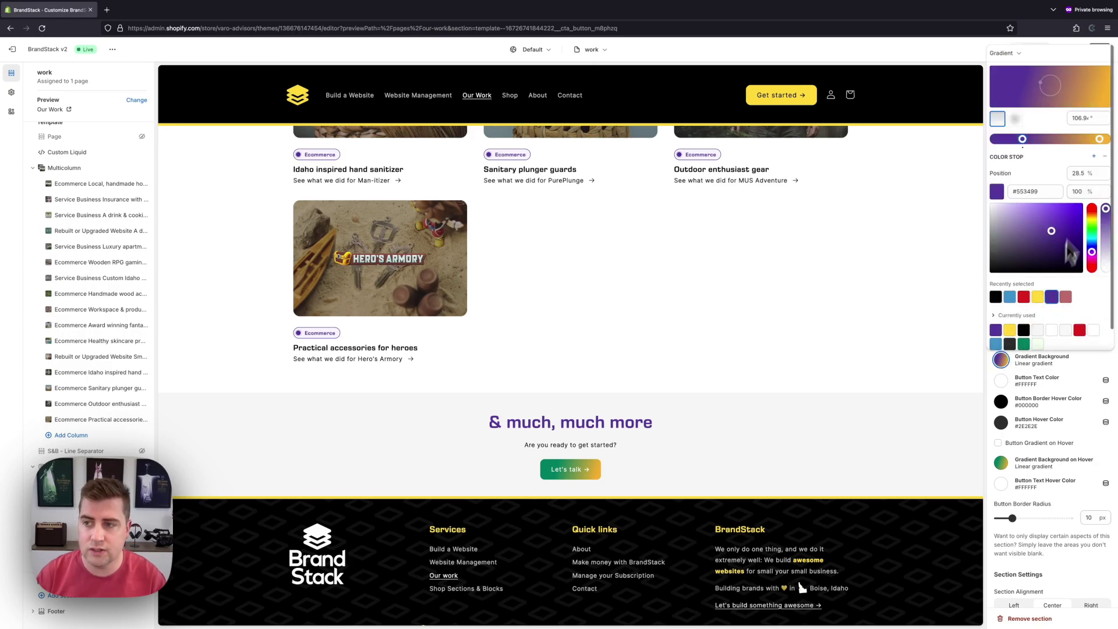
pyautogui.click(1099, 139)
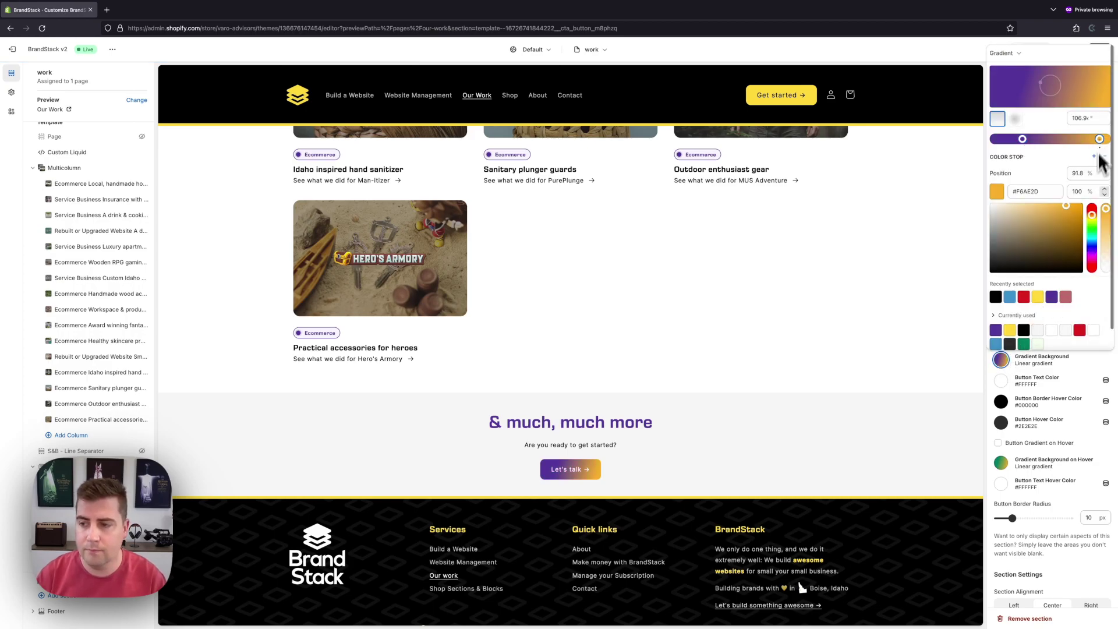
pyautogui.click(1039, 297)
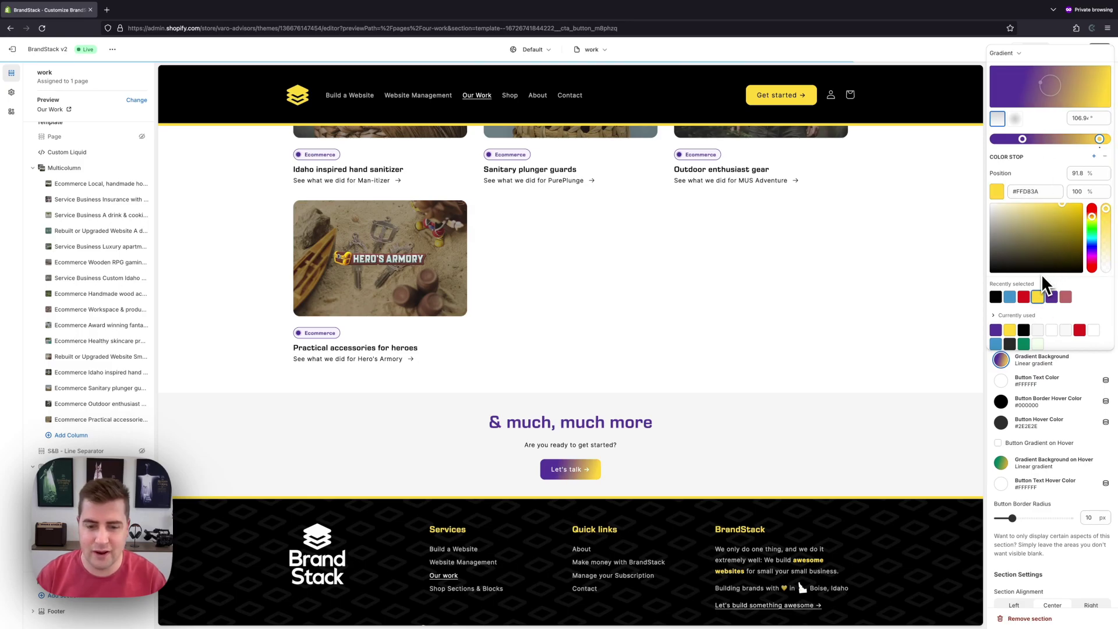
pyautogui.click(1051, 297)
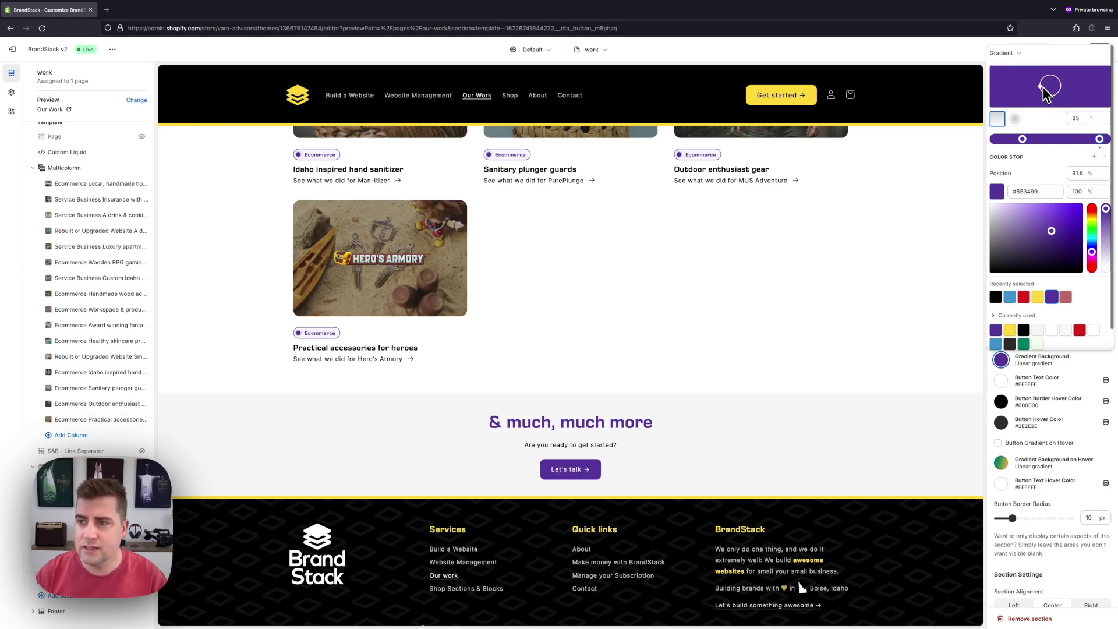
pyautogui.moveTo(1045, 96); pyautogui.dragTo(1043, 94)
pyautogui.moveTo(1059, 233); pyautogui.dragTo(1052, 244)
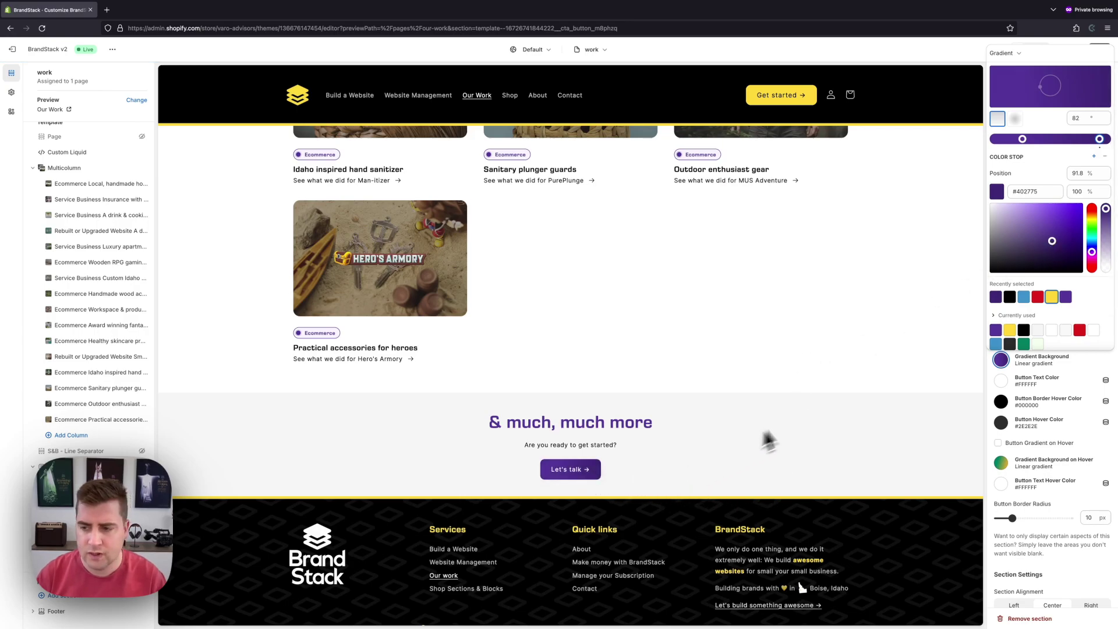
pyautogui.click(1001, 363)
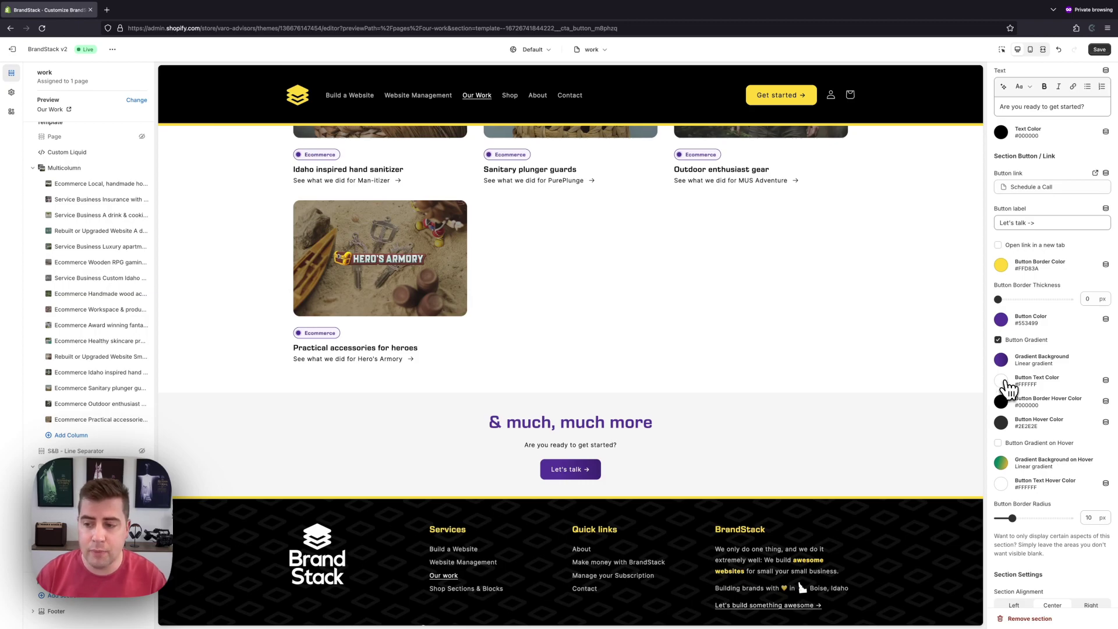
# - Set the button text colour to yellow #FFD83A, keeping the purple gradient on
pyautogui.click(1001, 382)
pyautogui.click(1002, 382)
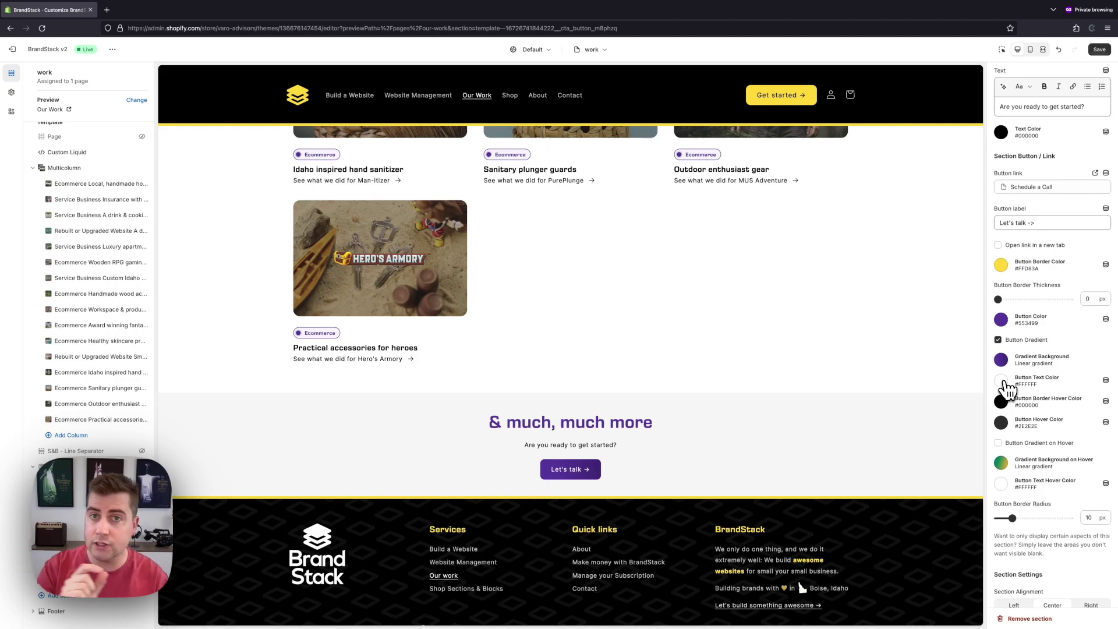
pyautogui.click(1002, 382)
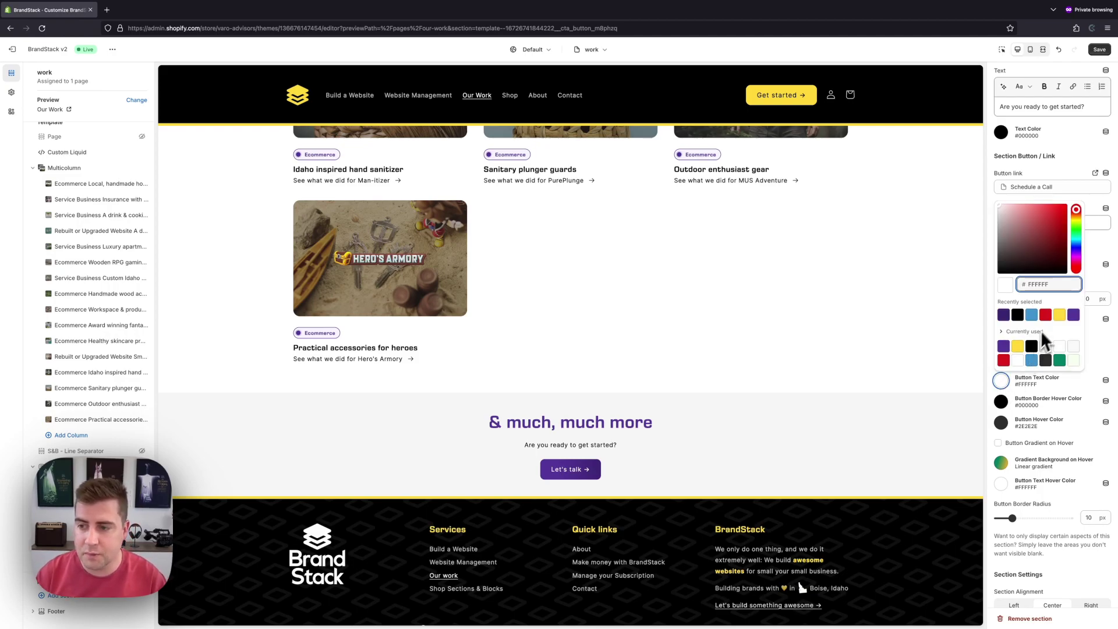
pyautogui.click(1060, 315)
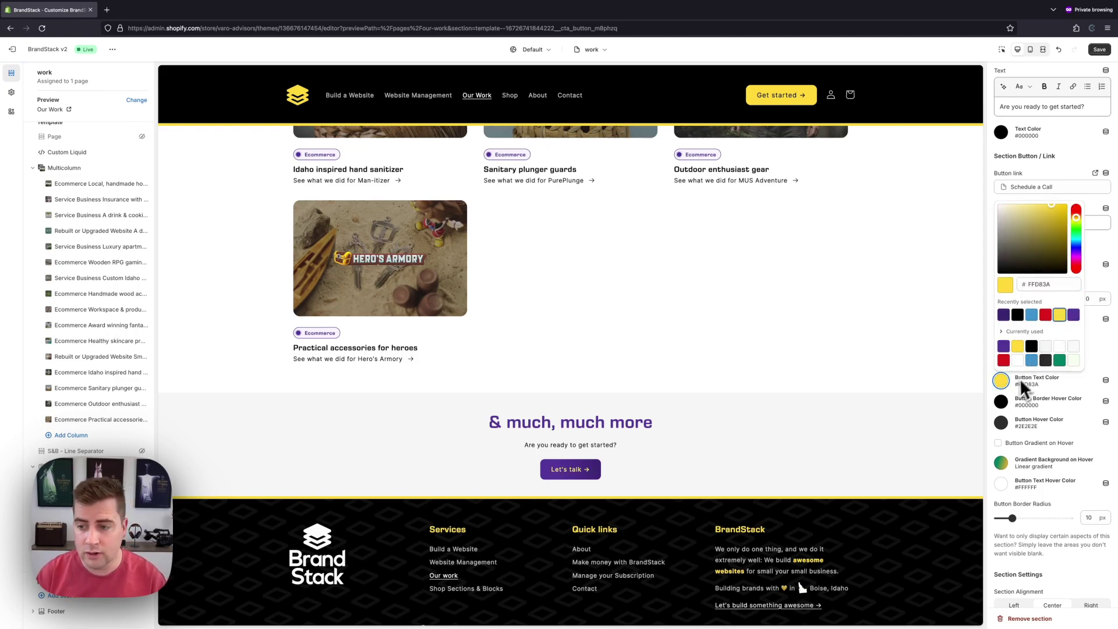
pyautogui.click(1002, 382)
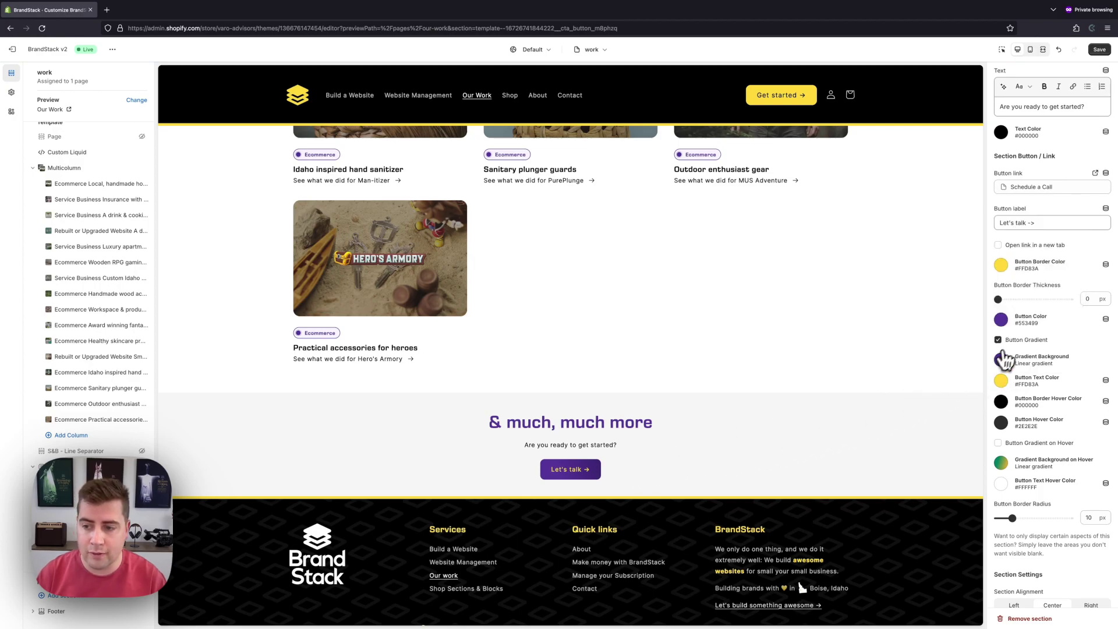
pyautogui.click(1014, 341)
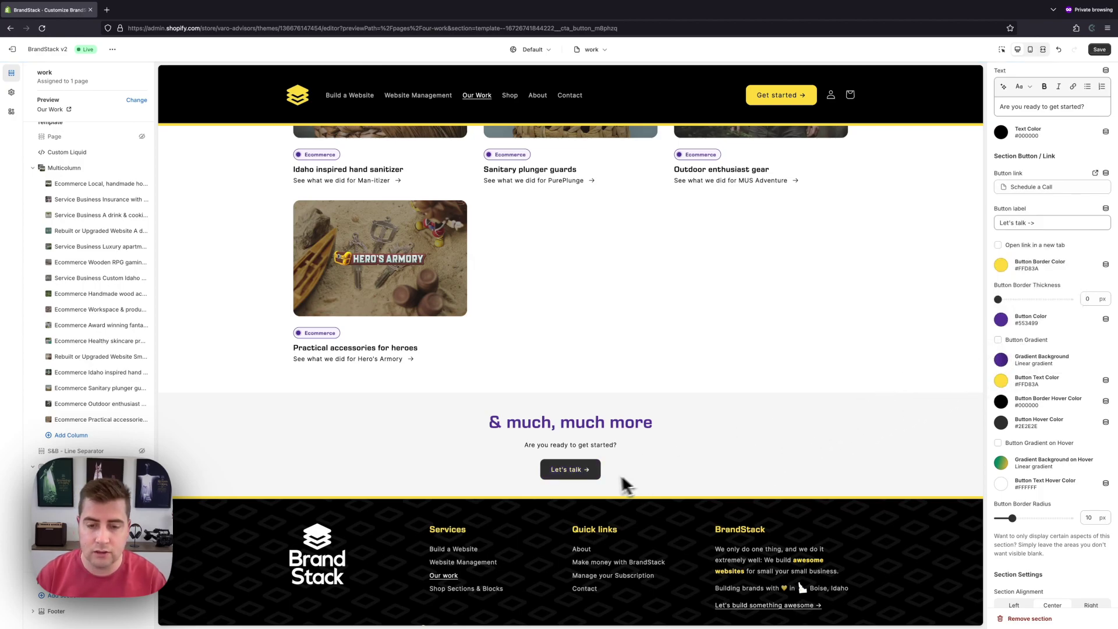
pyautogui.click(998, 340)
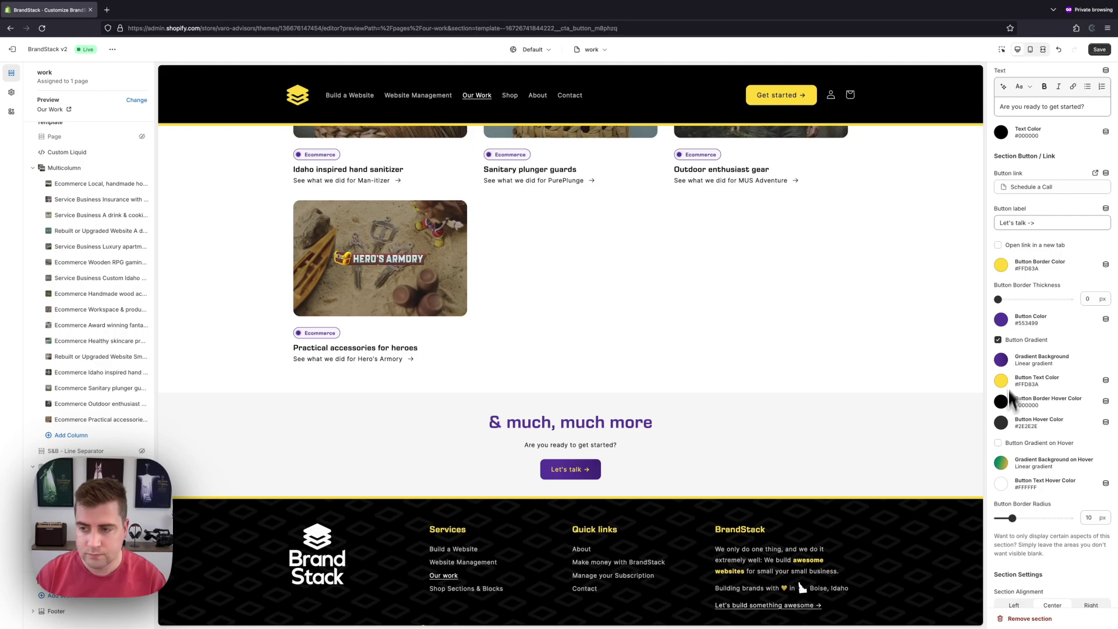
# - Give the button a 3 px border and a red hover border colour
pyautogui.click(1019, 300)
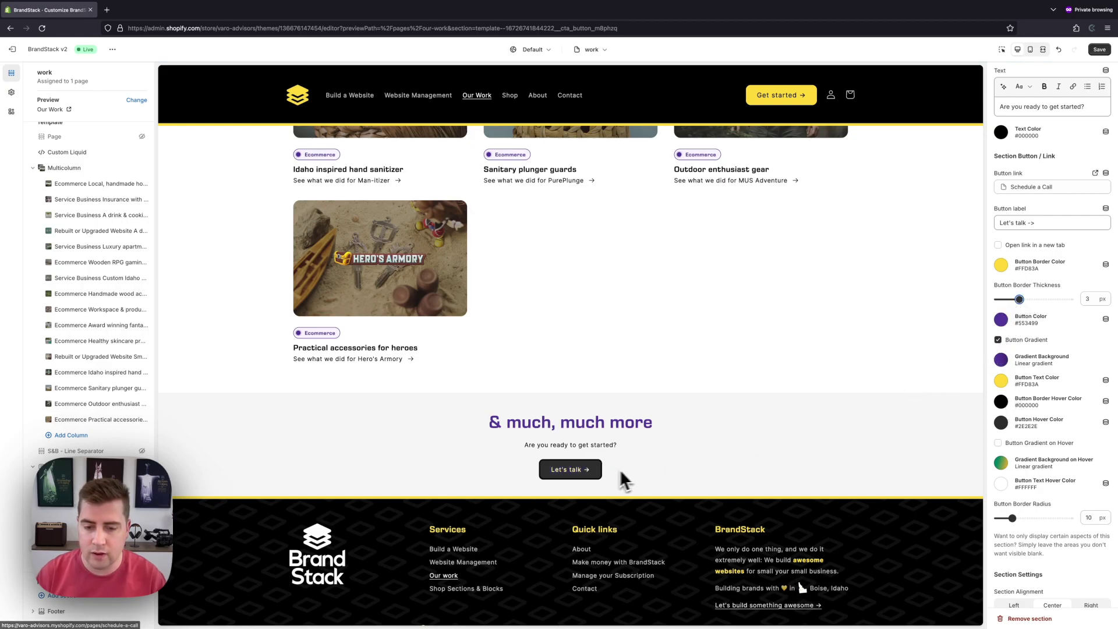
pyautogui.click(1002, 402)
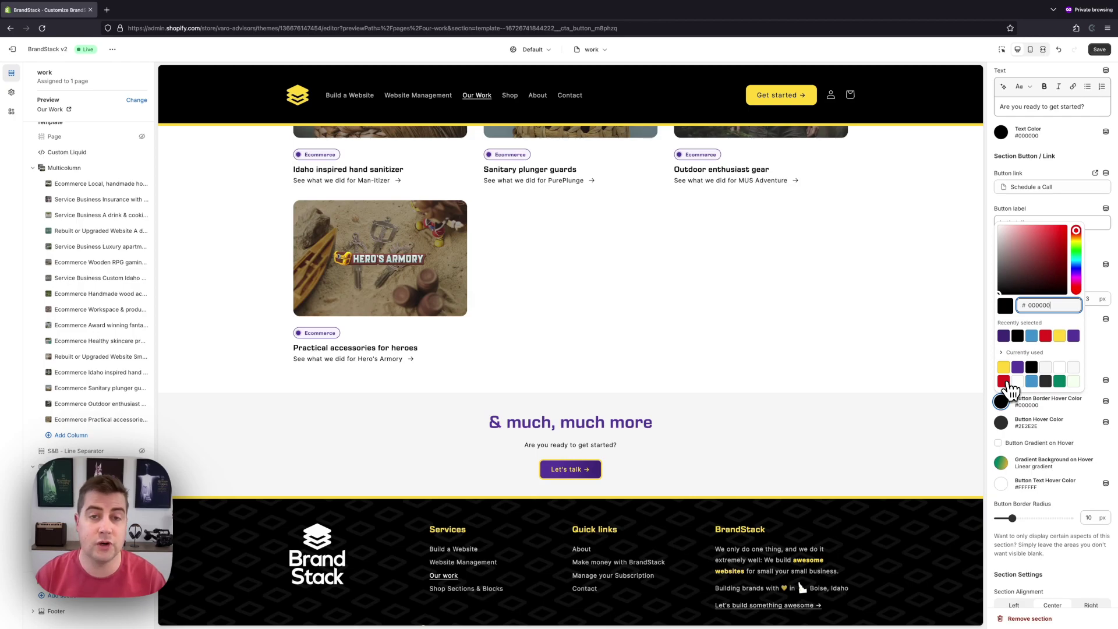
pyautogui.click(1006, 381)
pyautogui.click(1002, 408)
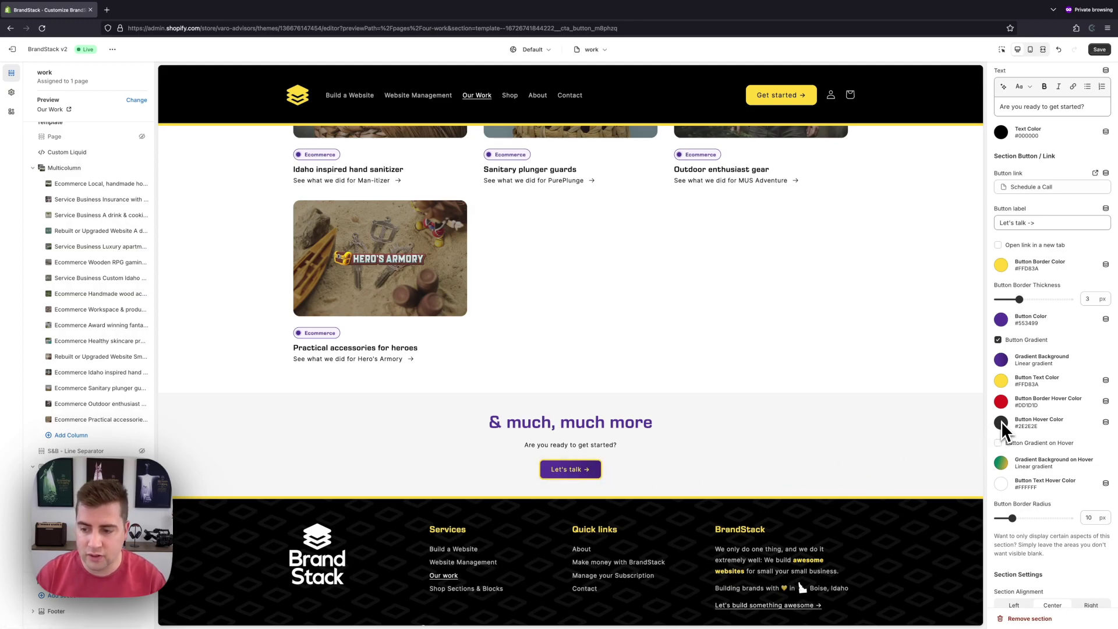
# - Turn off the button gradient and set the hover fill to yellow #FFD83A
pyautogui.click(999, 341)
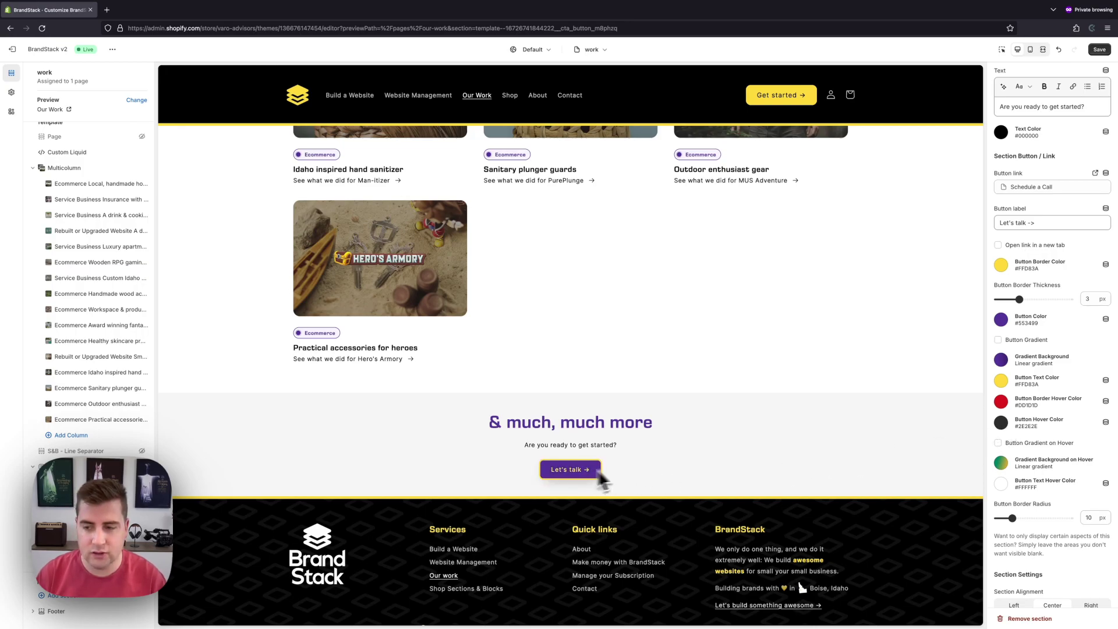
pyautogui.click(1001, 423)
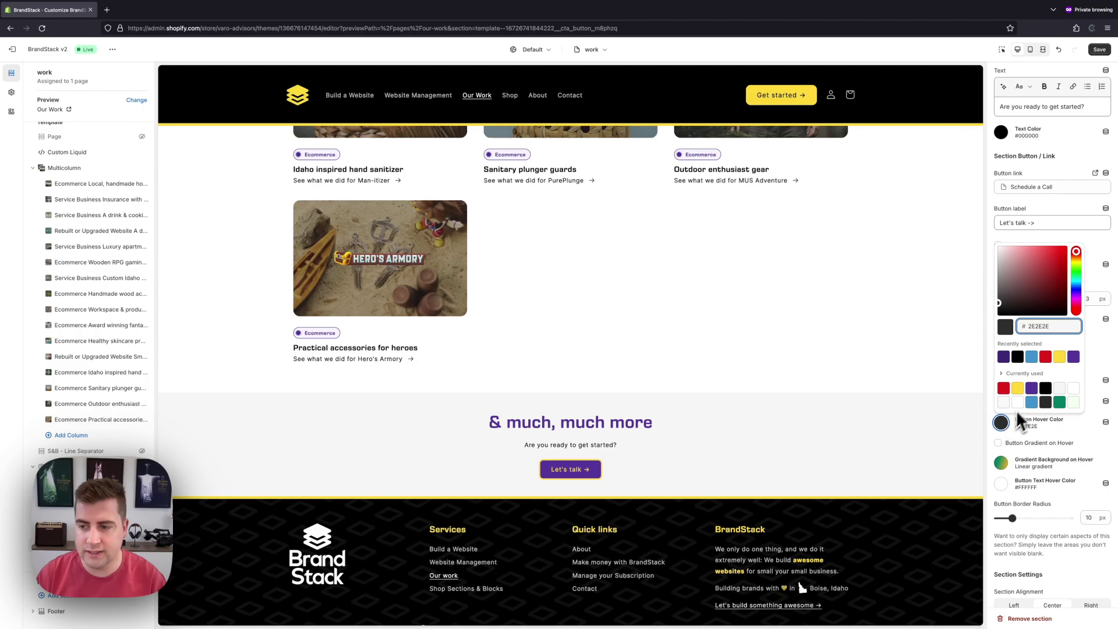
pyautogui.click(1060, 357)
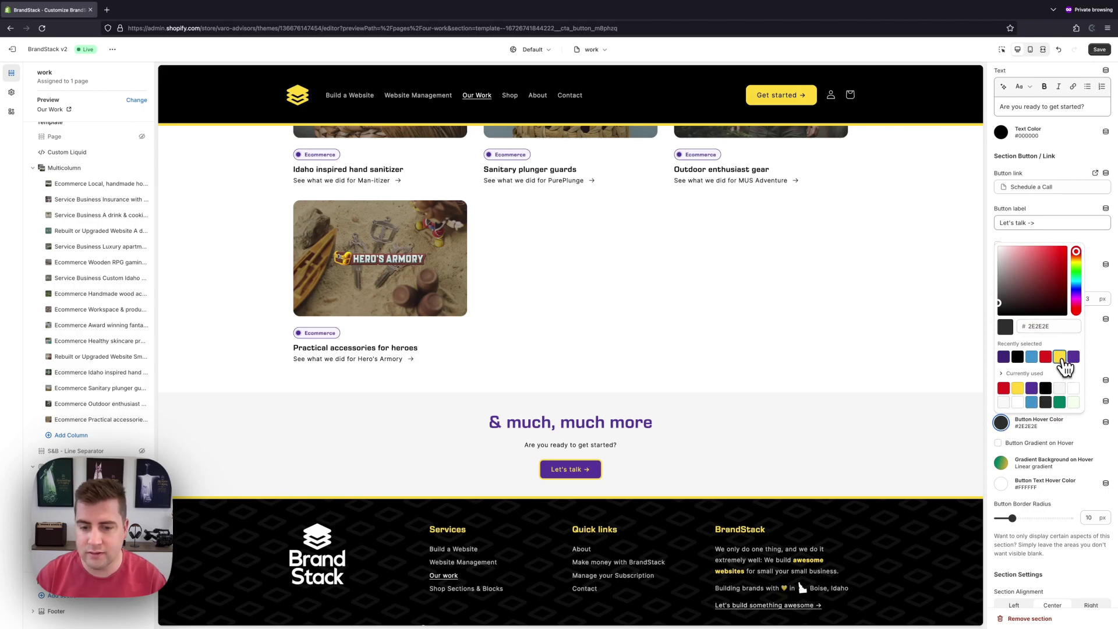
pyautogui.click(868, 407)
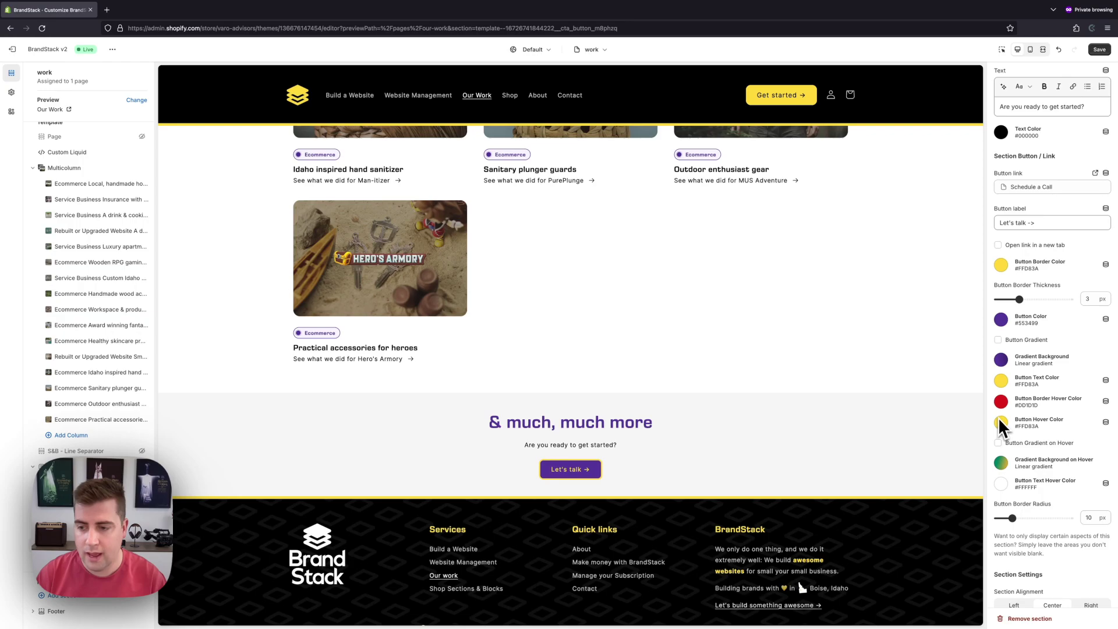
# - Turn on both the button gradient and the gradient on hover
pyautogui.click(998, 340)
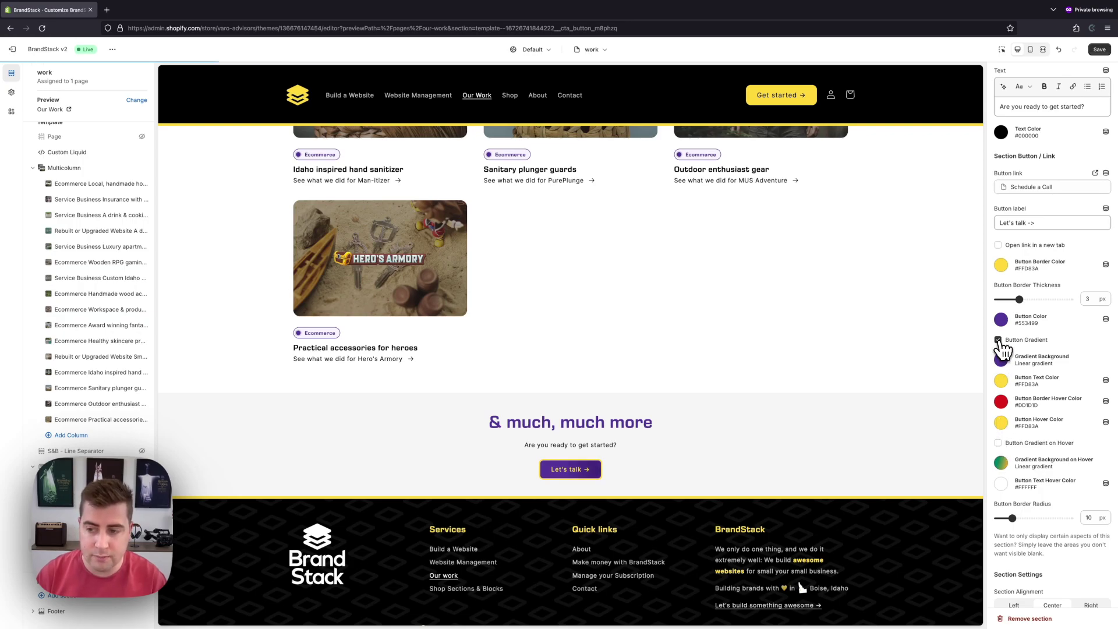
pyautogui.click(1023, 445)
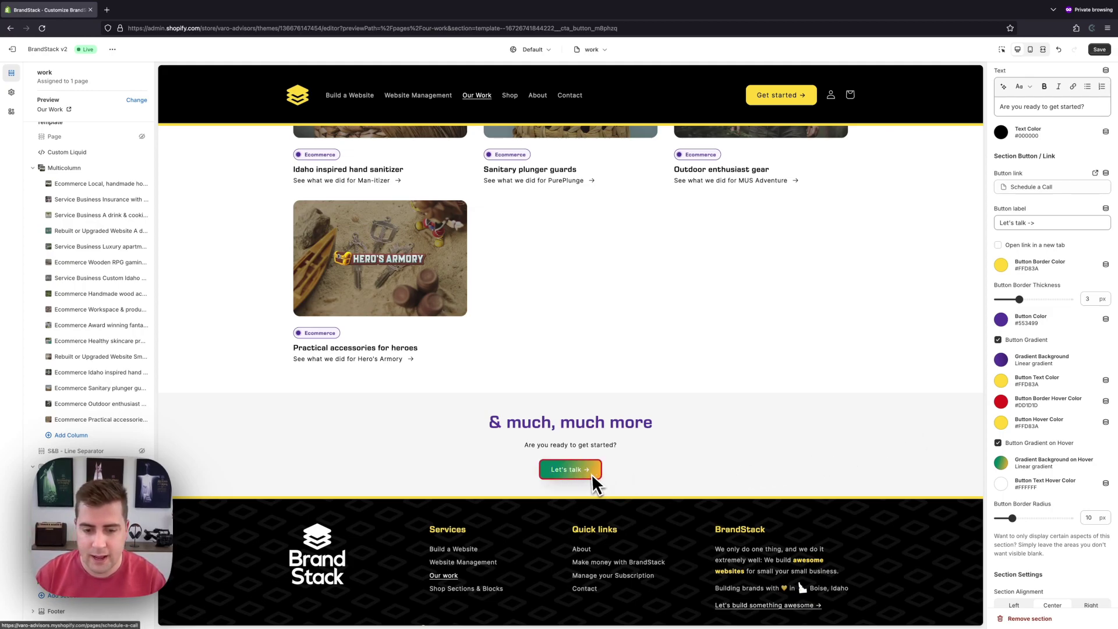
pyautogui.click(999, 443)
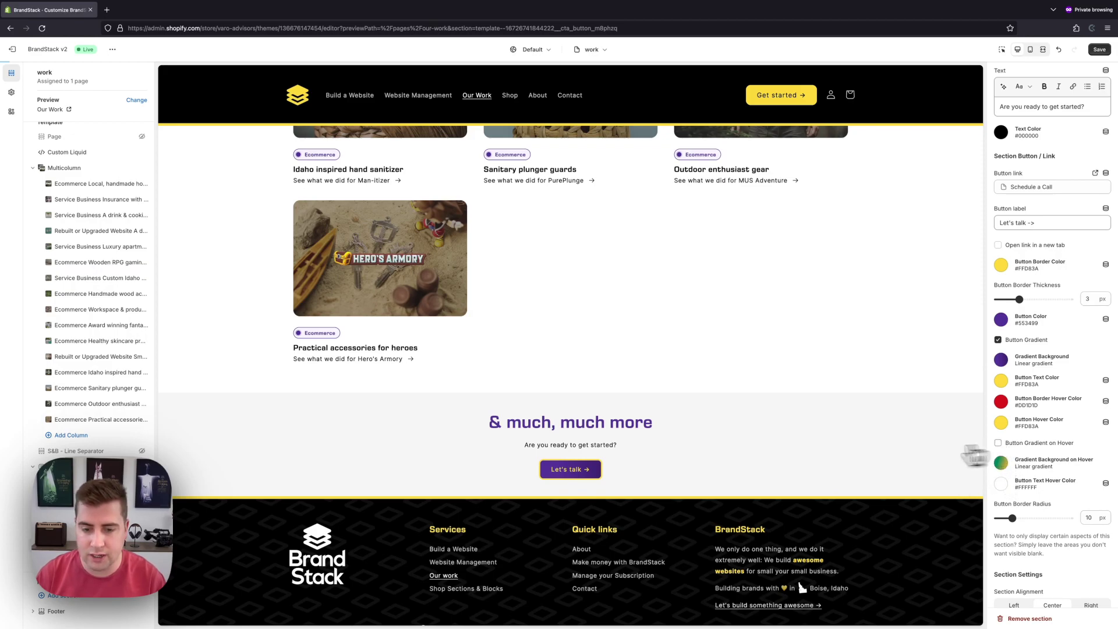
pyautogui.click(999, 443)
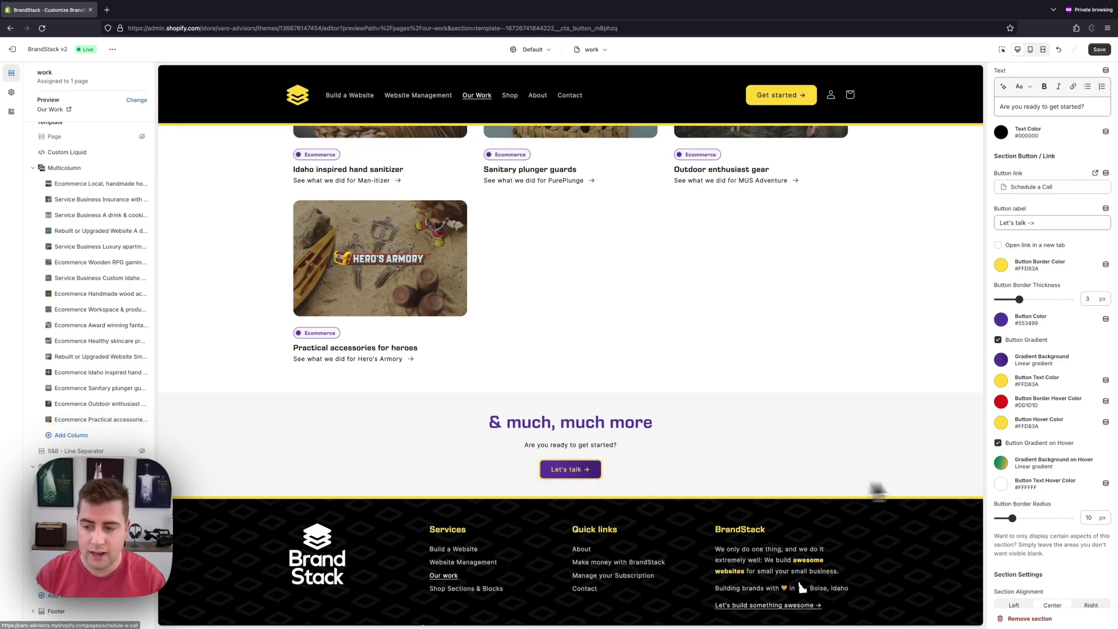
# - Set the button's hover text colour to red #DD1D1D
pyautogui.click(1001, 484)
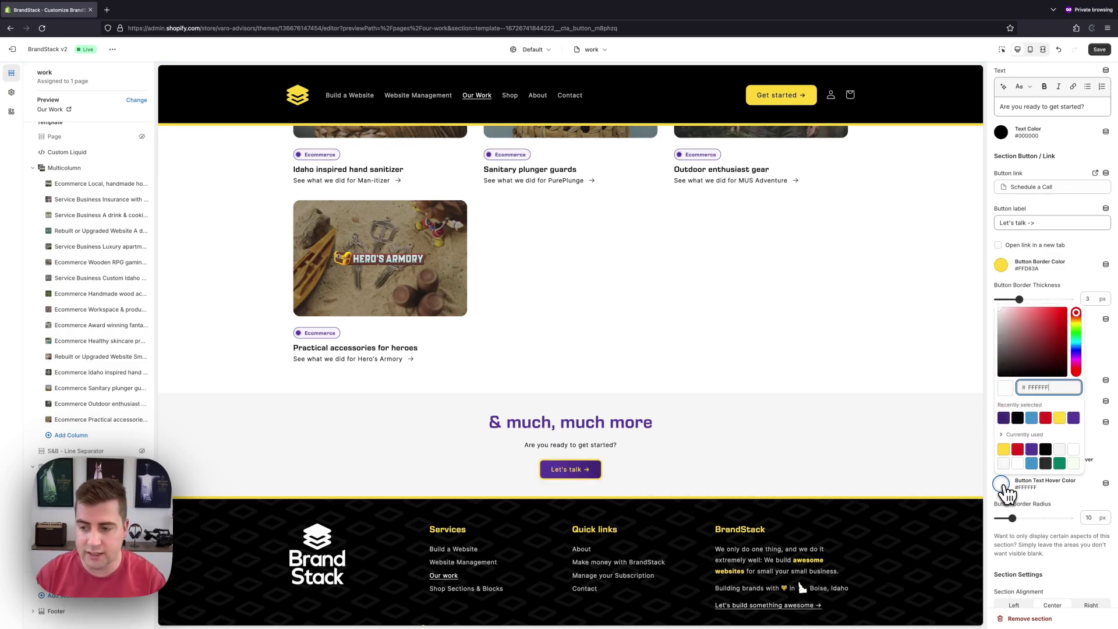
pyautogui.click(1017, 449)
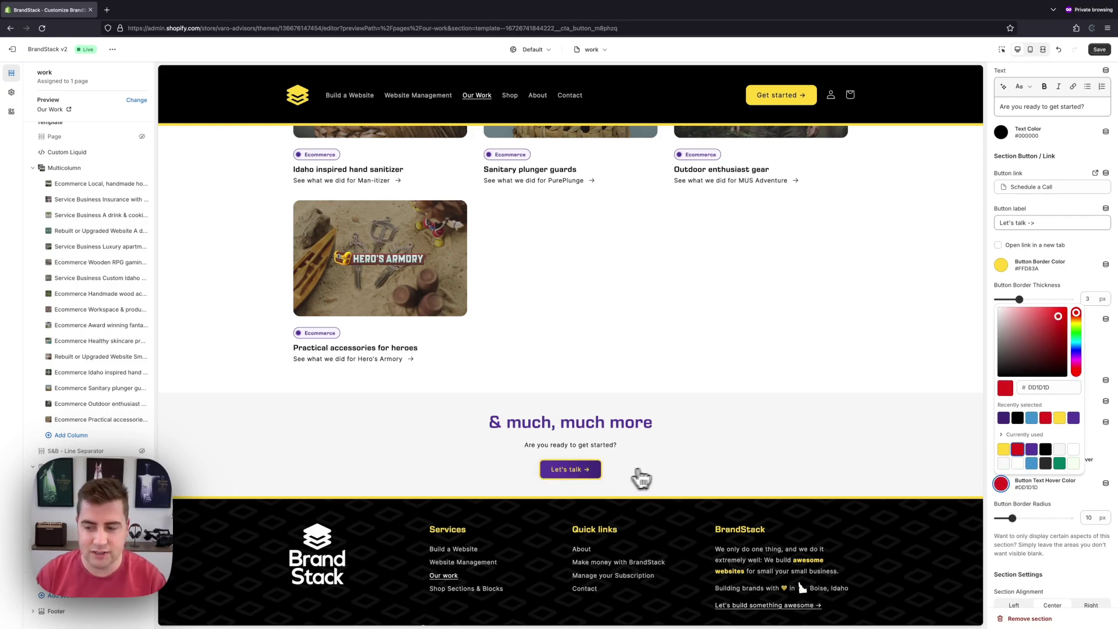
pyautogui.click(777, 468)
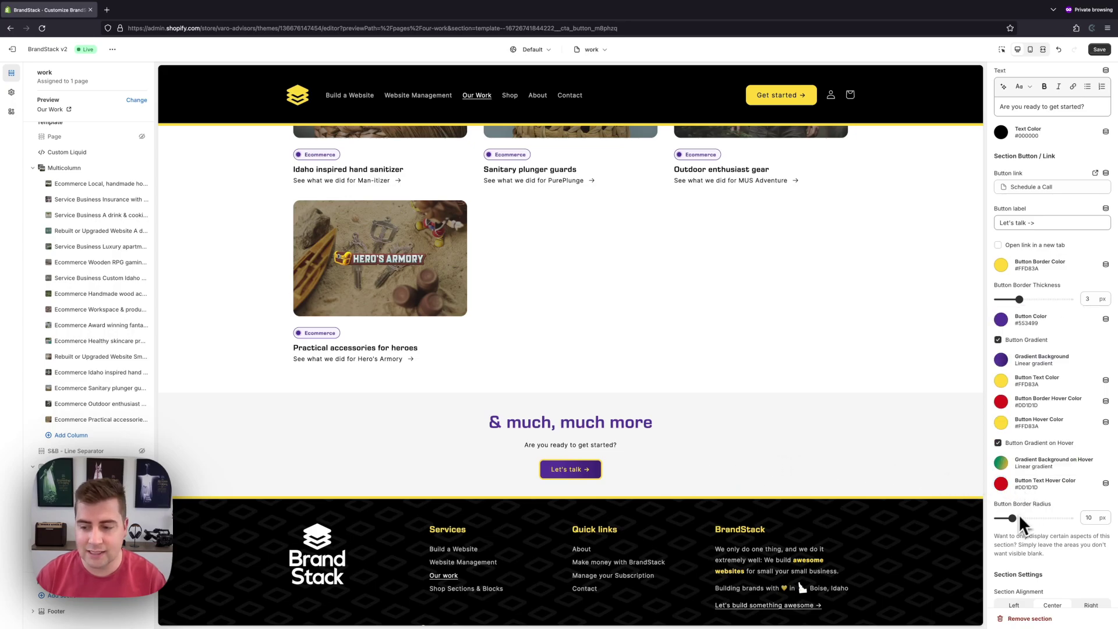
# - Round the button corners to 10 px and set border thickness to 0 px
pyautogui.scroll(-1, 1018, 514)
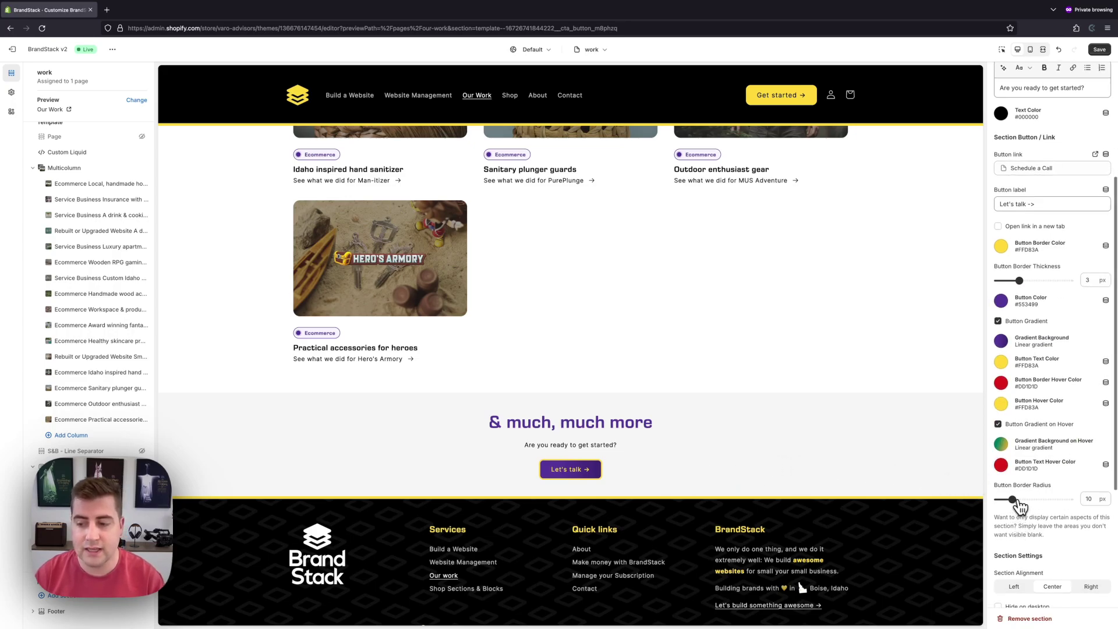
pyautogui.moveTo(1016, 501)
pyautogui.mouseDown()
pyautogui.moveTo(1072, 502)
pyautogui.moveTo(982, 505)
pyautogui.moveTo(1013, 501)
pyautogui.mouseUp()
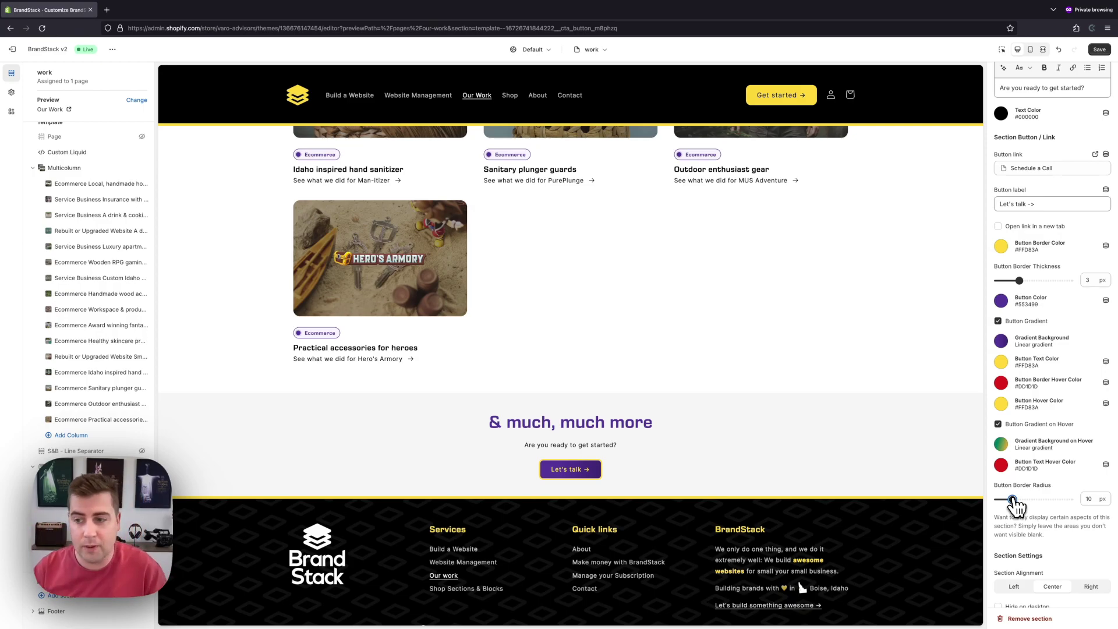
pyautogui.moveTo(1019, 280); pyautogui.dragTo(999, 283)
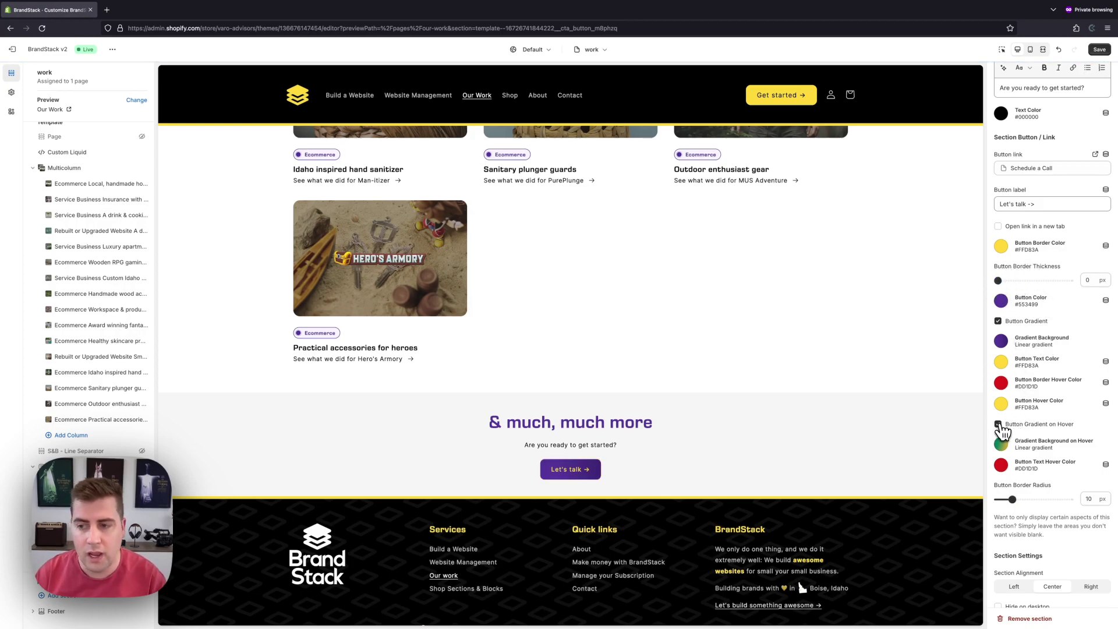
# - Turn off both button gradients and make the button text white #FFFFFF
pyautogui.click(998, 424)
pyautogui.click(998, 321)
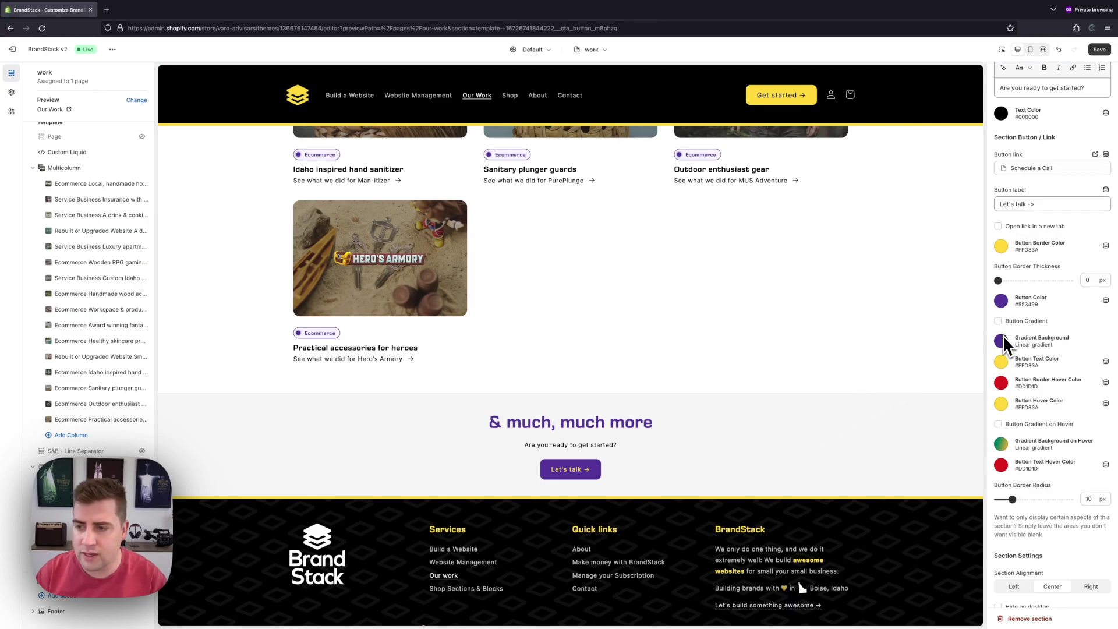
pyautogui.click(1002, 362)
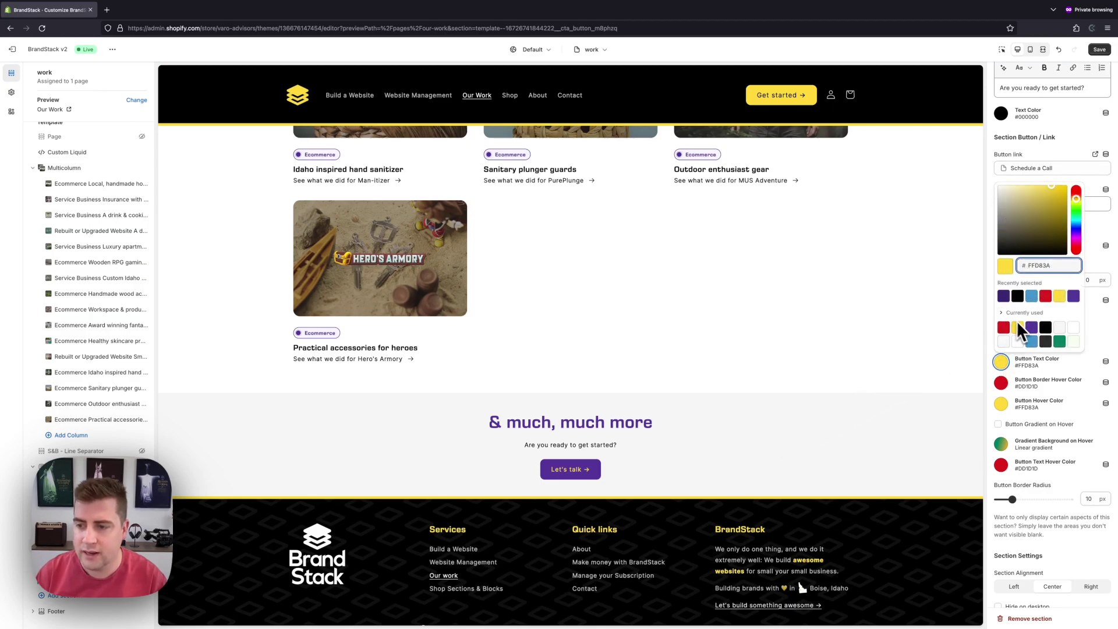
pyautogui.click(1017, 342)
pyautogui.click(834, 407)
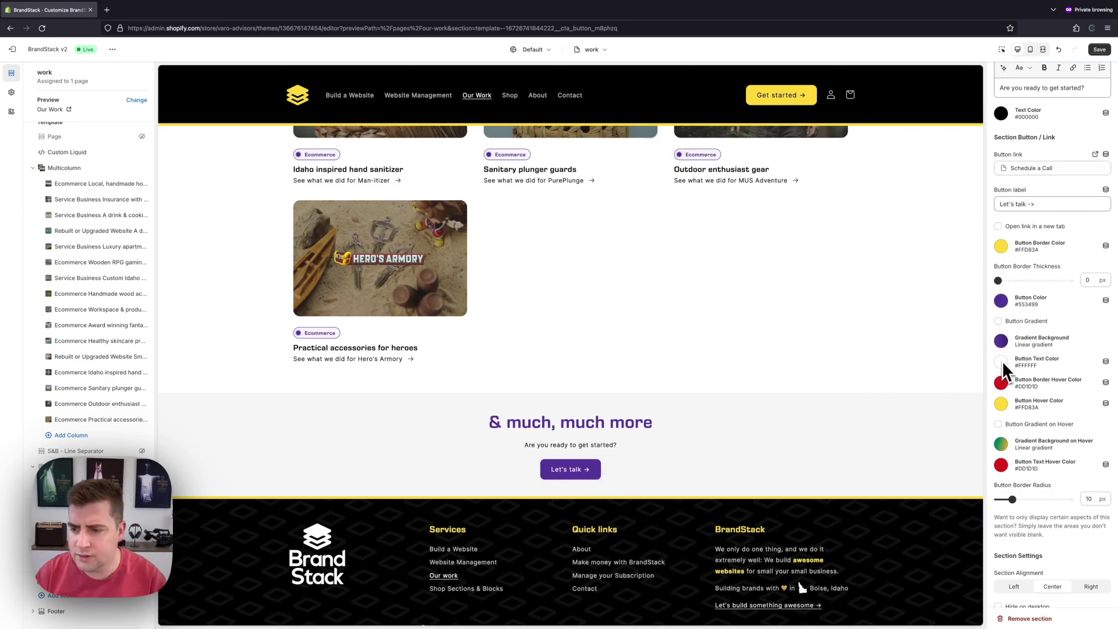
# - Try purple for the border hover colour, then undo it back to #553499
pyautogui.click(1001, 384)
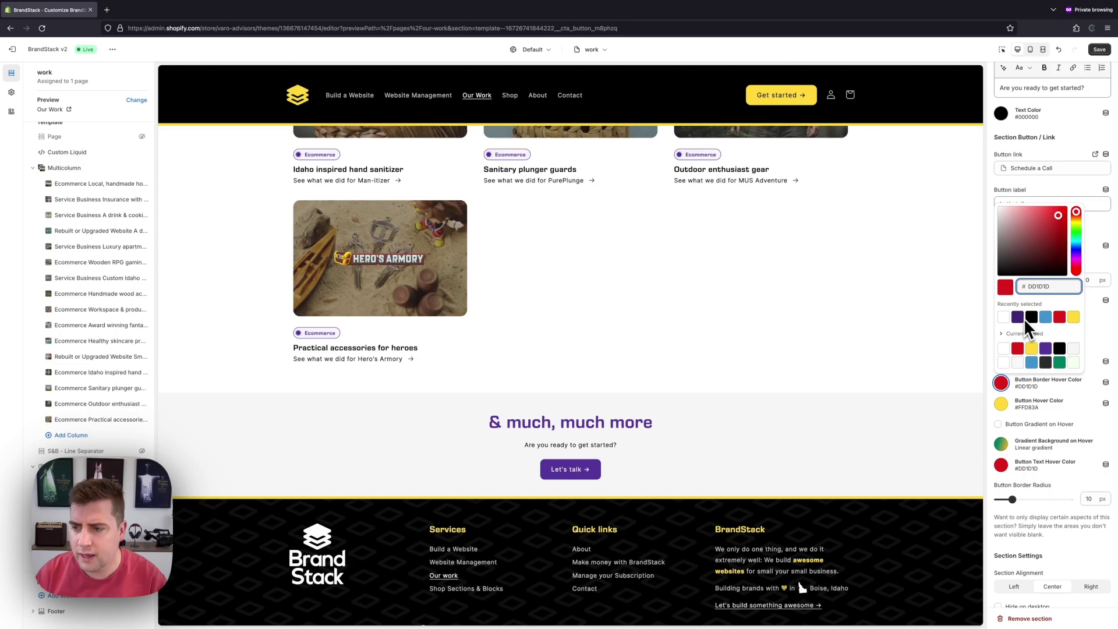
pyautogui.click(1046, 348)
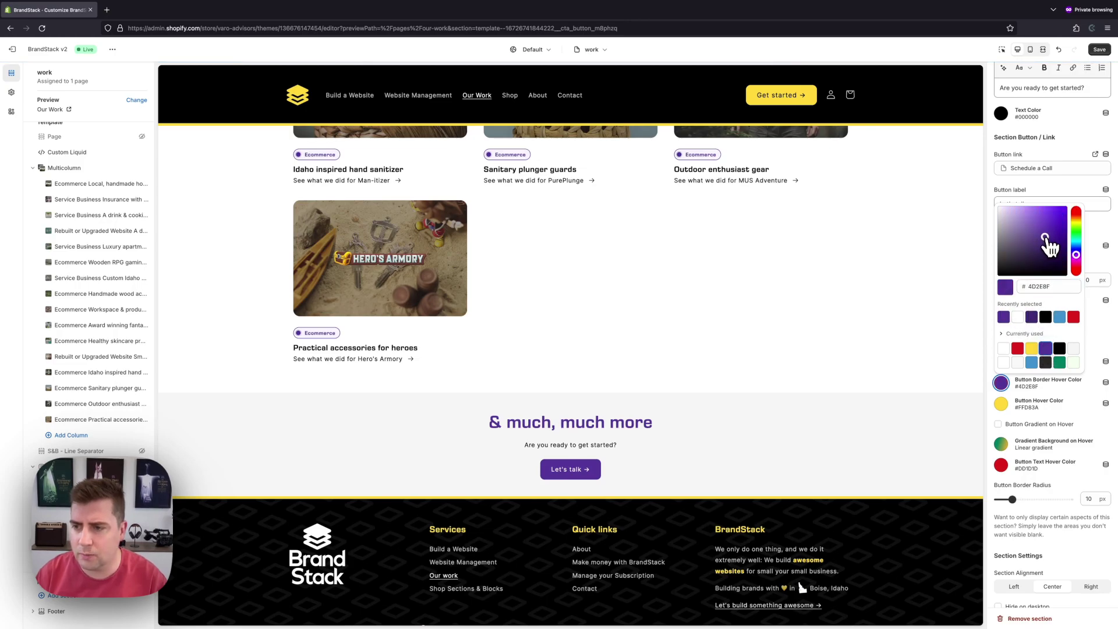
pyautogui.click(868, 394)
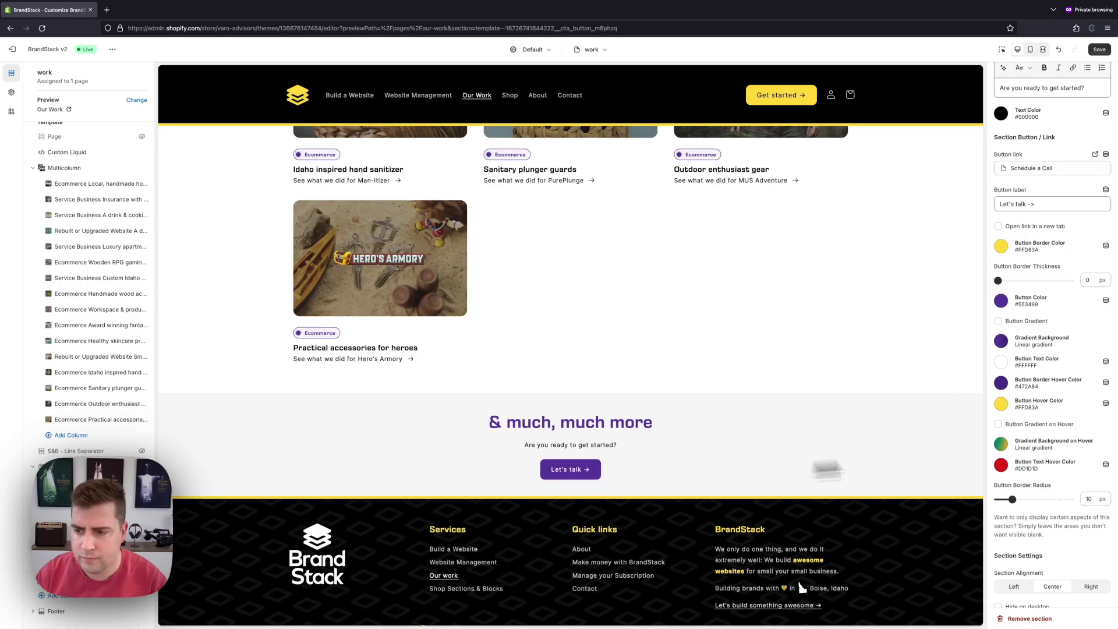
pyautogui.hotkey('ctrl', 'z')
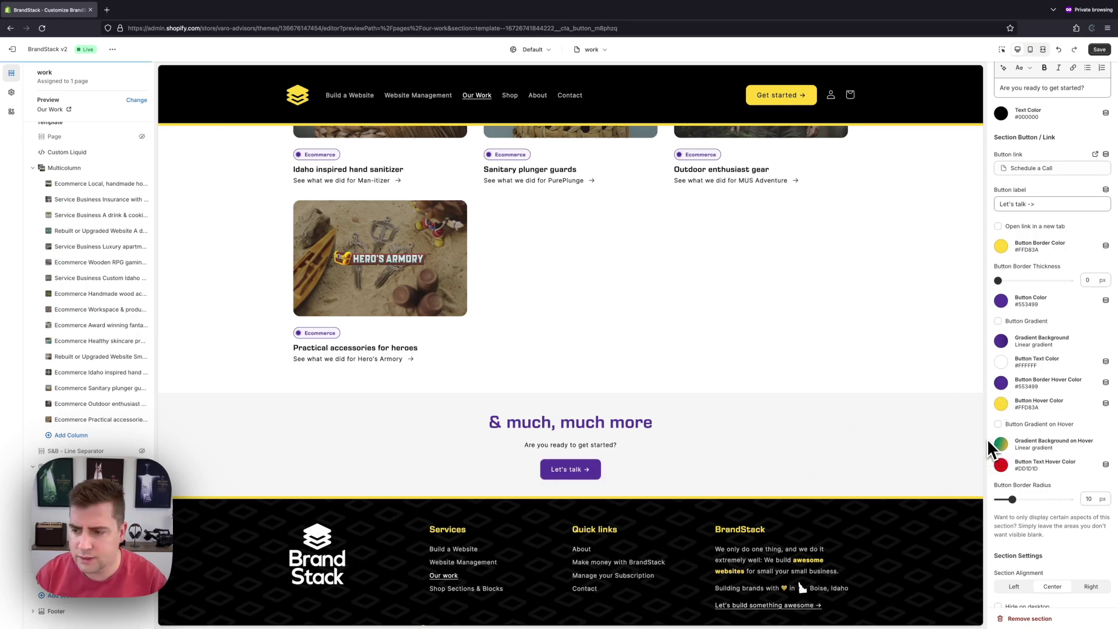
# - Set the button hover colour to #472A84 and the hover text to white
pyautogui.click(1003, 406)
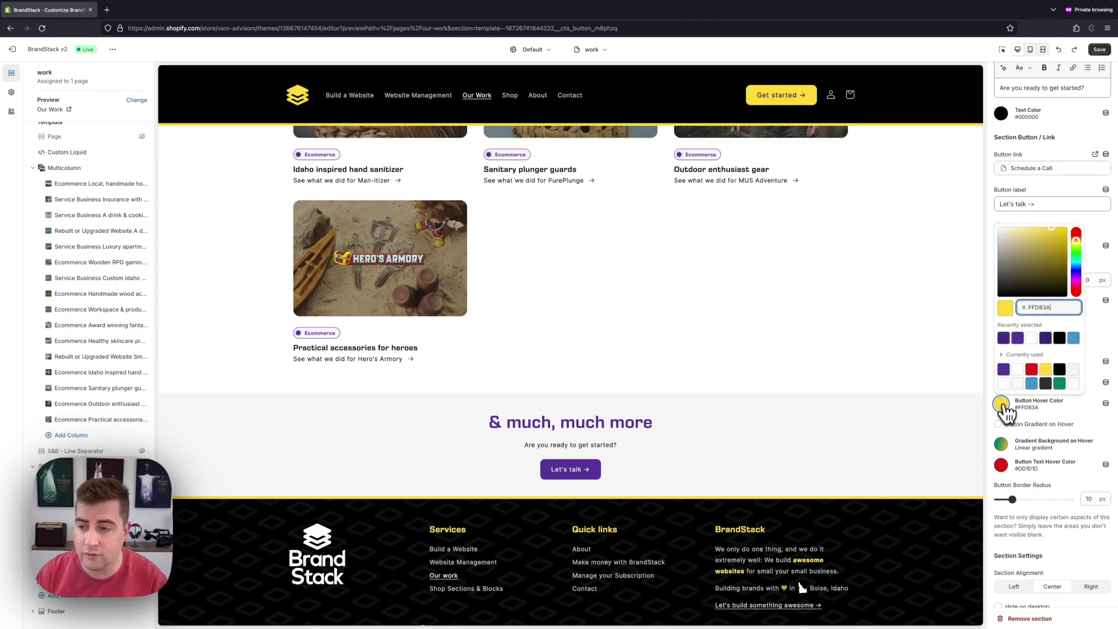
pyautogui.click(1003, 338)
pyautogui.click(1003, 406)
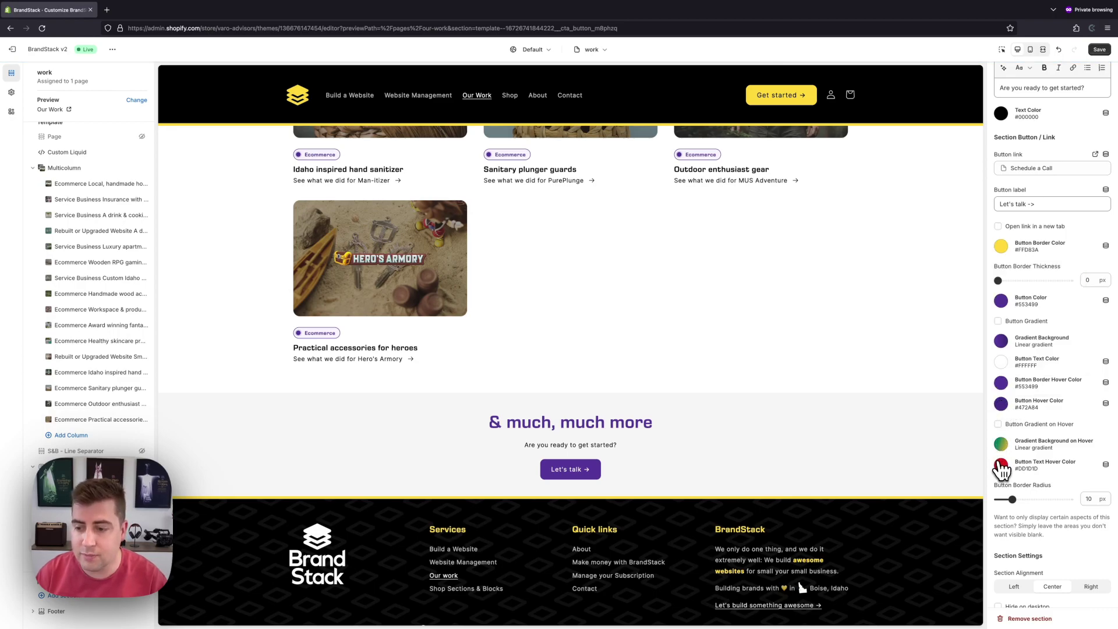
pyautogui.click(1002, 468)
pyautogui.click(1024, 430)
pyautogui.click(1001, 469)
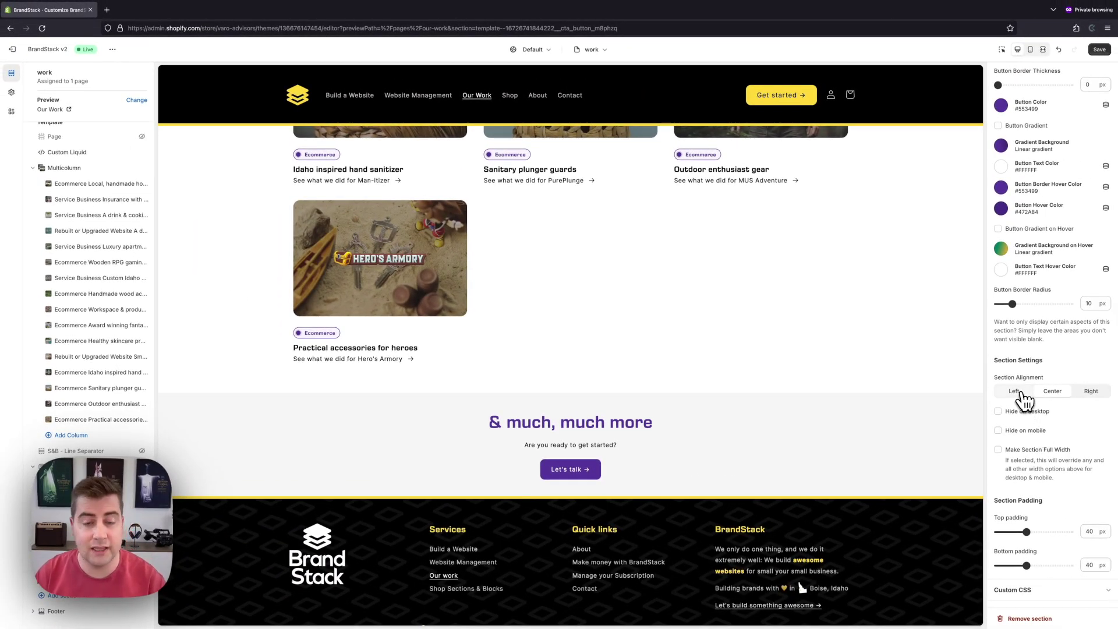
pyautogui.click(1016, 391)
pyautogui.click(1051, 392)
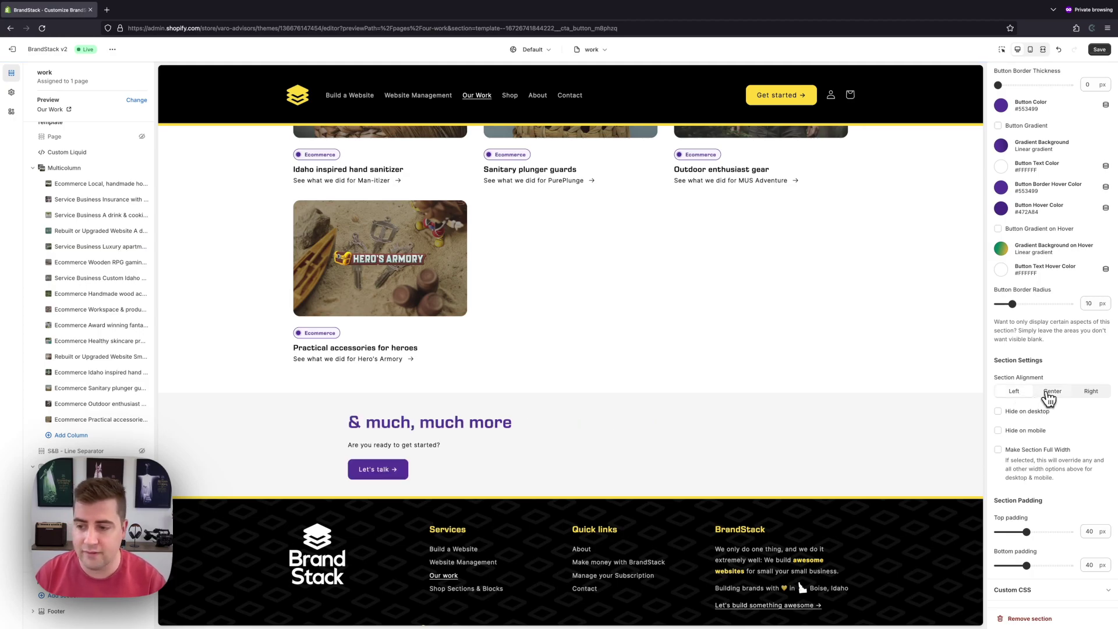
pyautogui.click(1092, 392)
pyautogui.click(1042, 394)
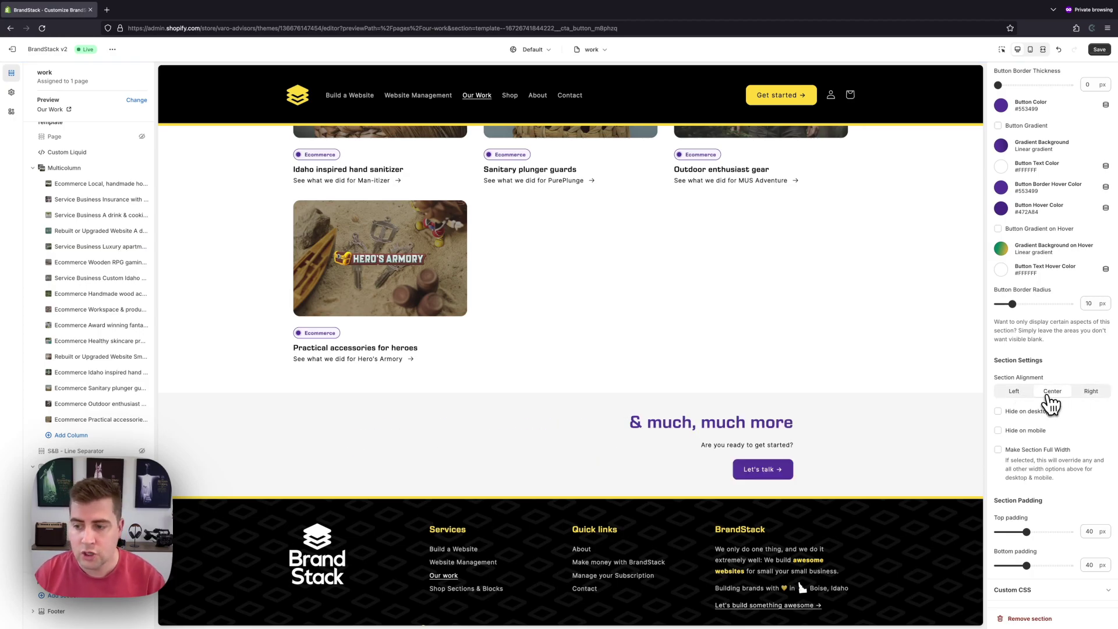
pyautogui.click(1025, 411)
pyautogui.click(1024, 413)
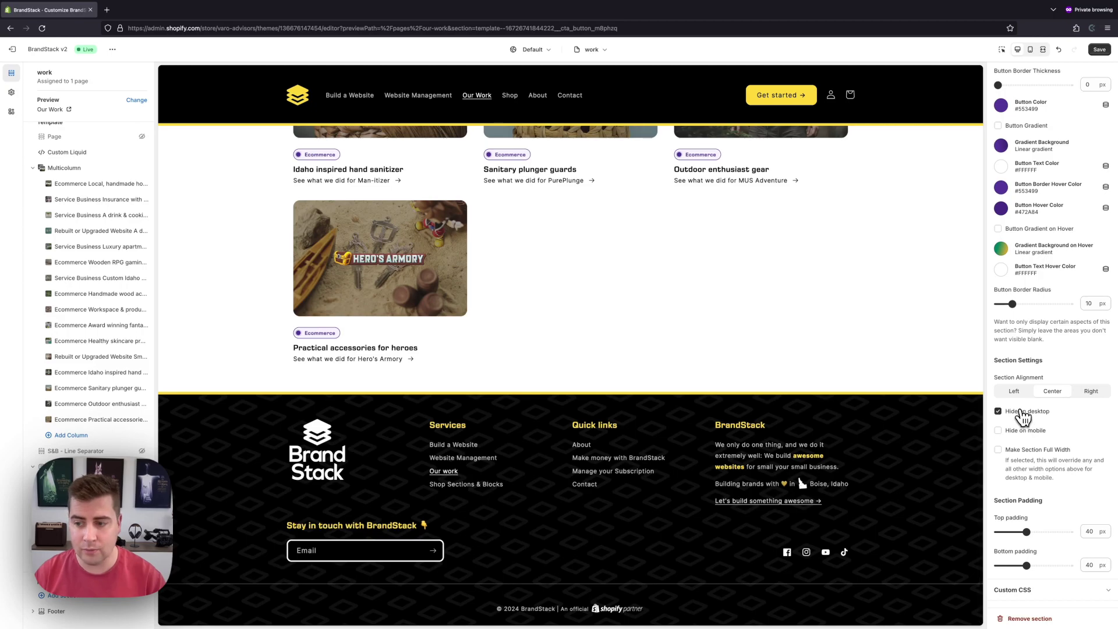
pyautogui.click(1024, 434)
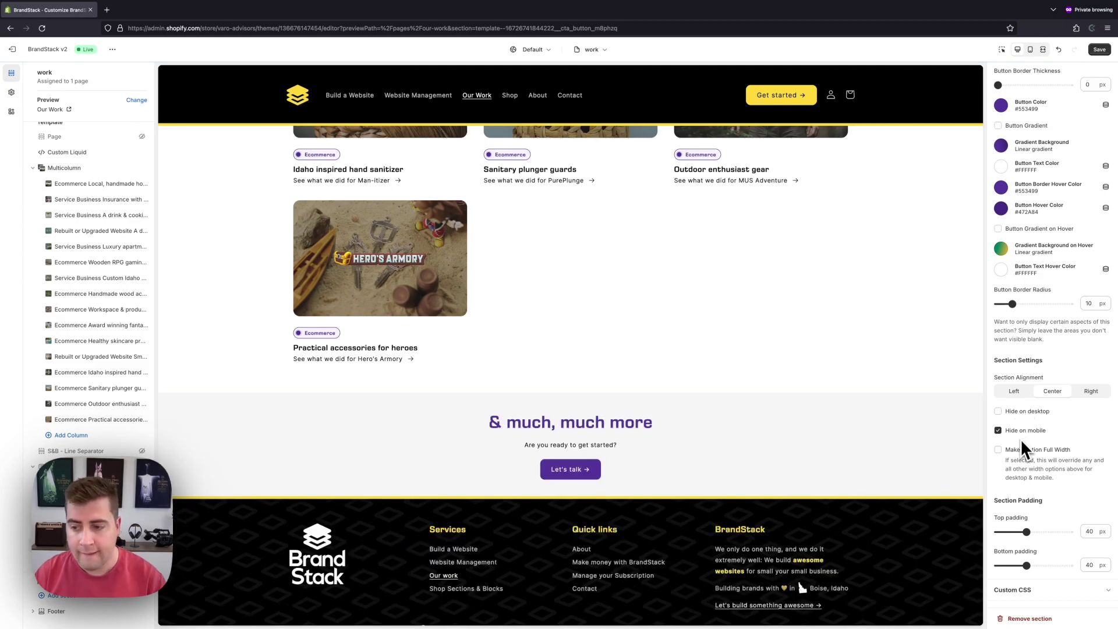
pyautogui.click(1023, 432)
pyautogui.click(1025, 450)
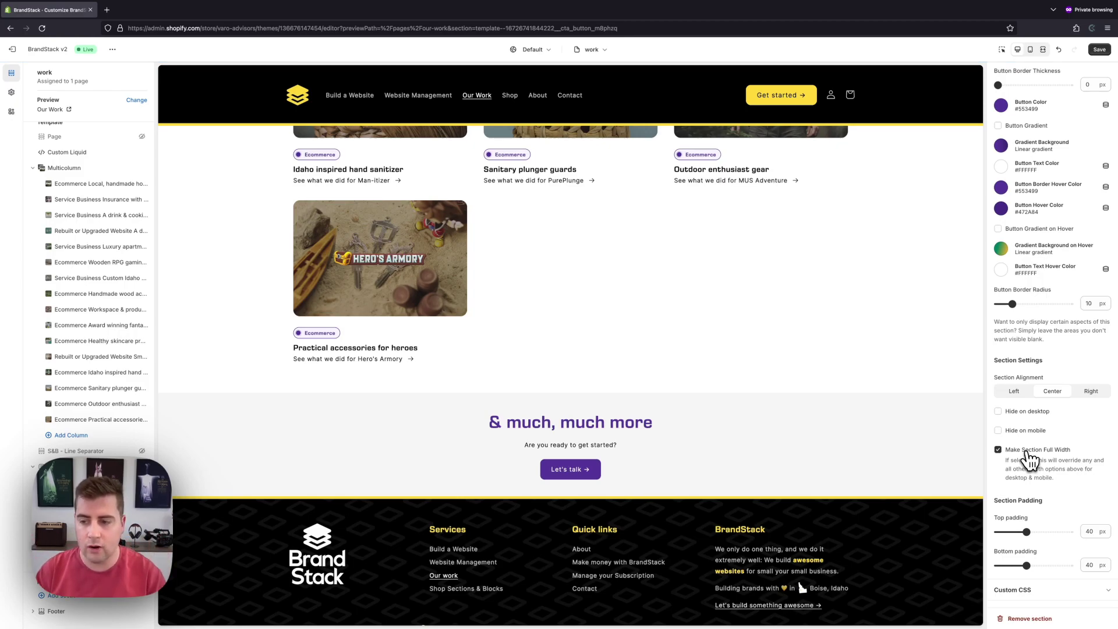
pyautogui.moveTo(526, 446); pyautogui.dragTo(613, 445)
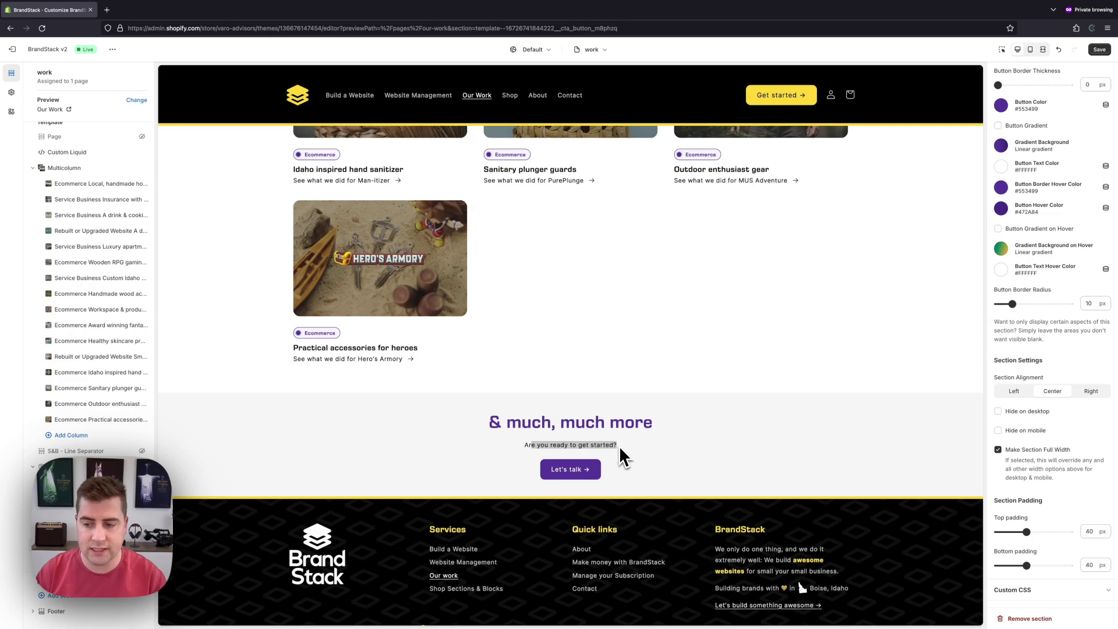
pyautogui.click(622, 457)
pyautogui.click(998, 451)
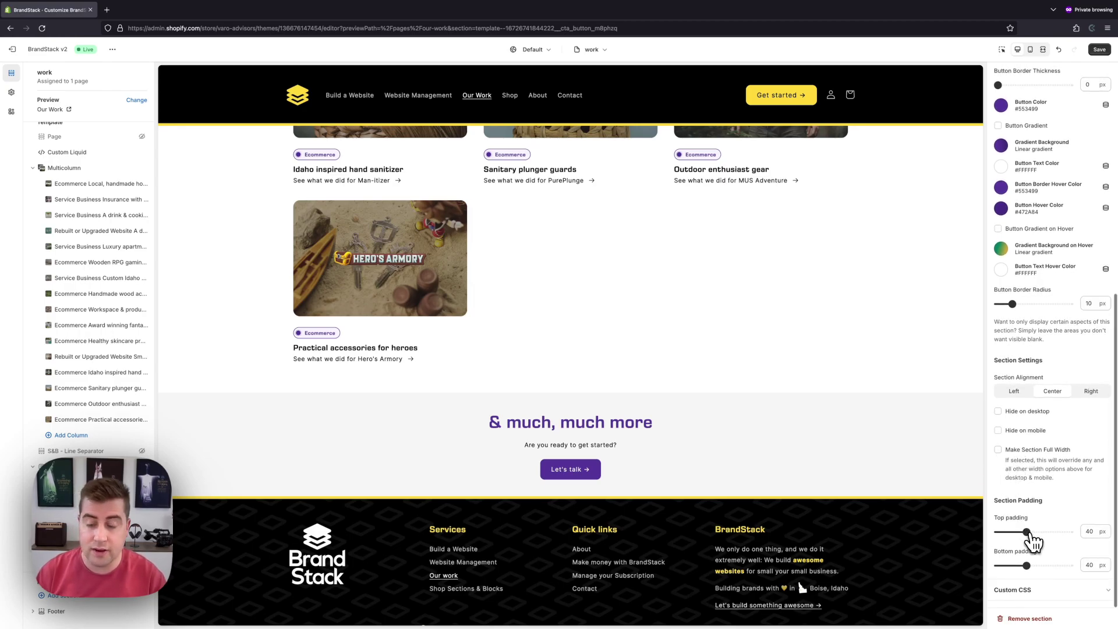
# - Set the CTA section's top and bottom padding sliders to 72 px
pyautogui.moveTo(1034, 537); pyautogui.dragTo(1058, 565)
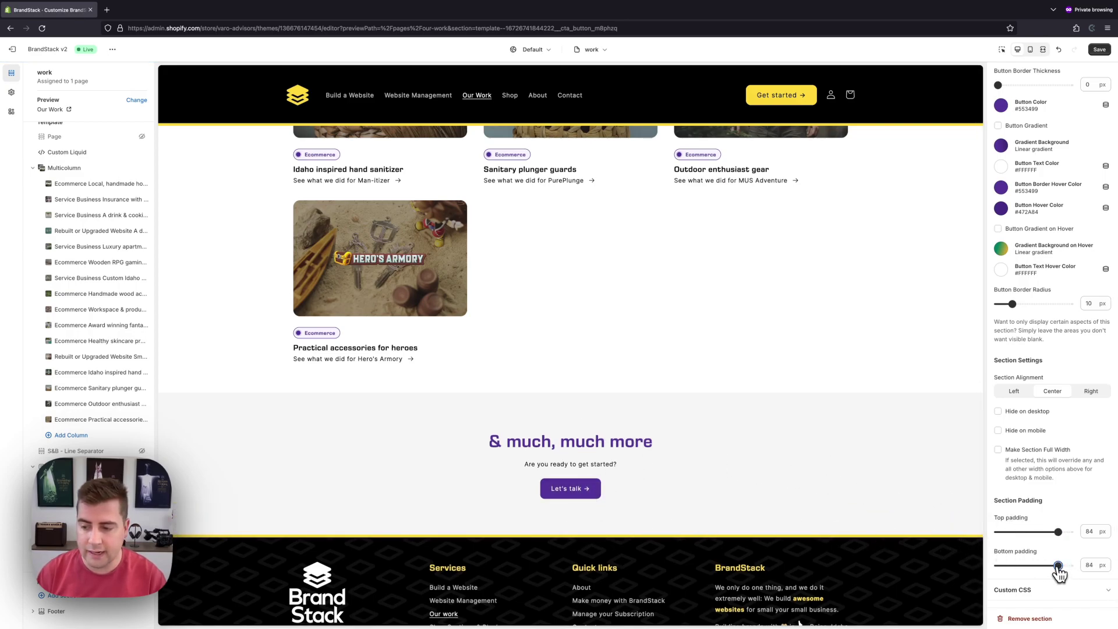
pyautogui.moveTo(1053, 566); pyautogui.dragTo(1050, 533)
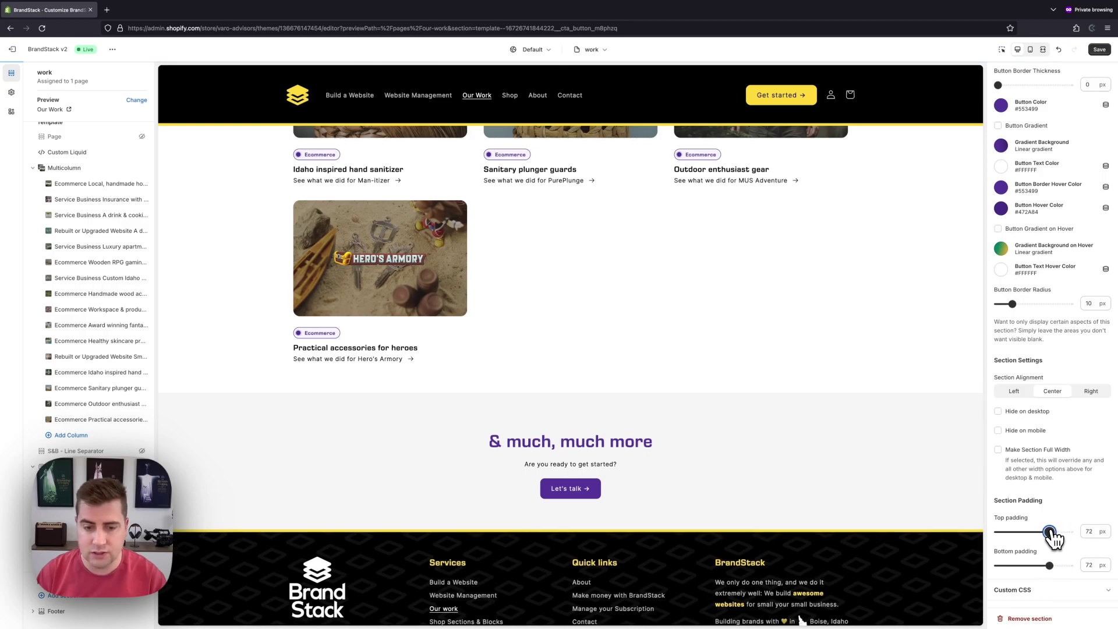
pyautogui.scroll(-1, 783, 407)
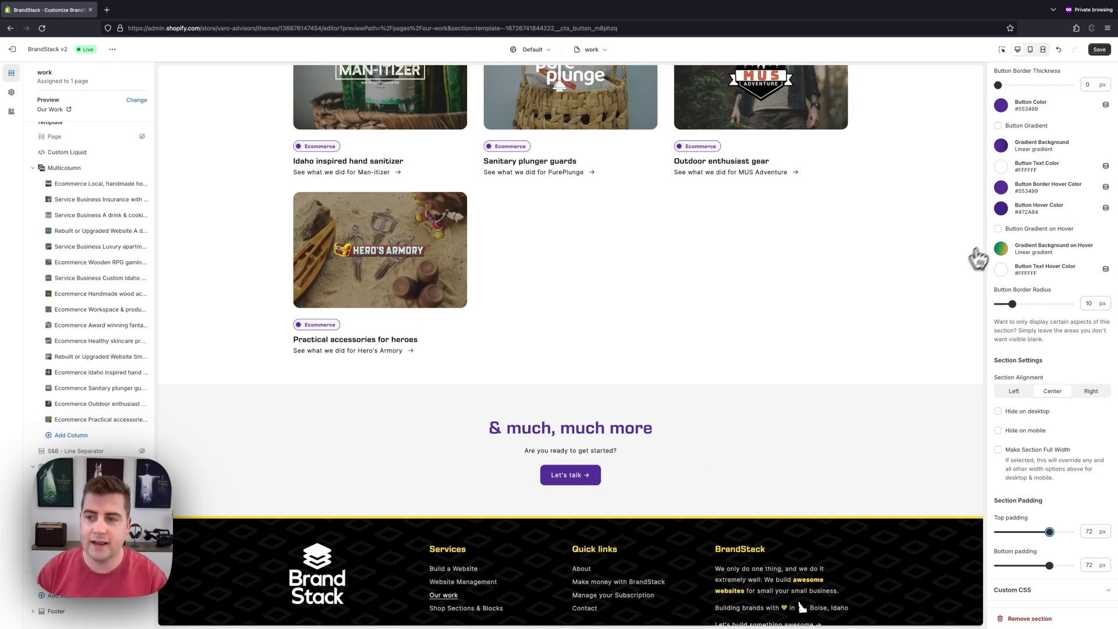
pyautogui.scroll(3, 1013, 251)
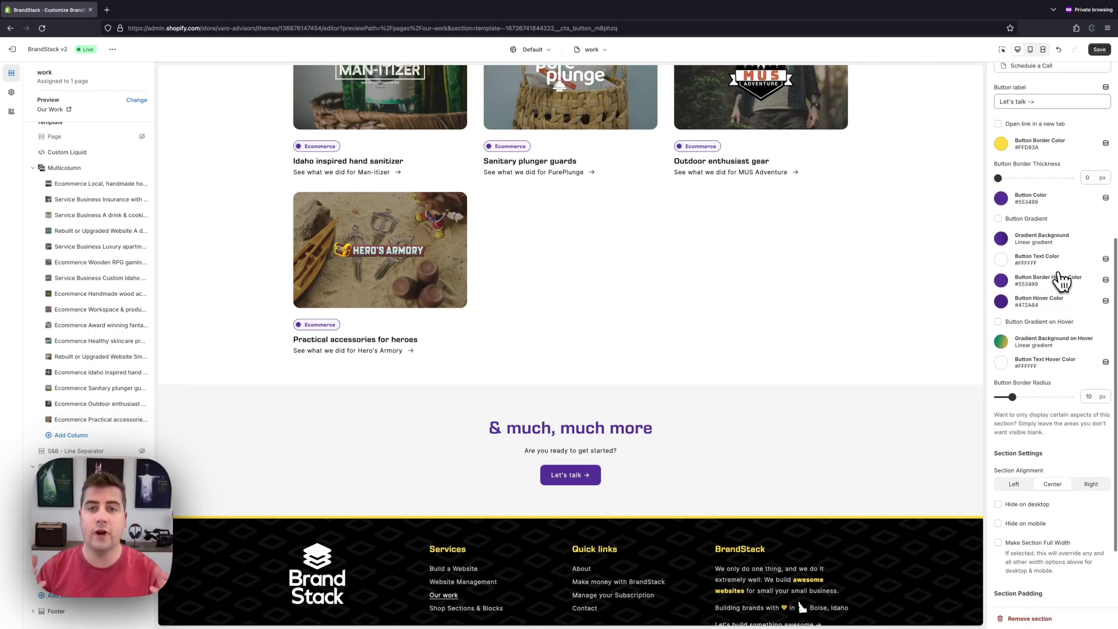